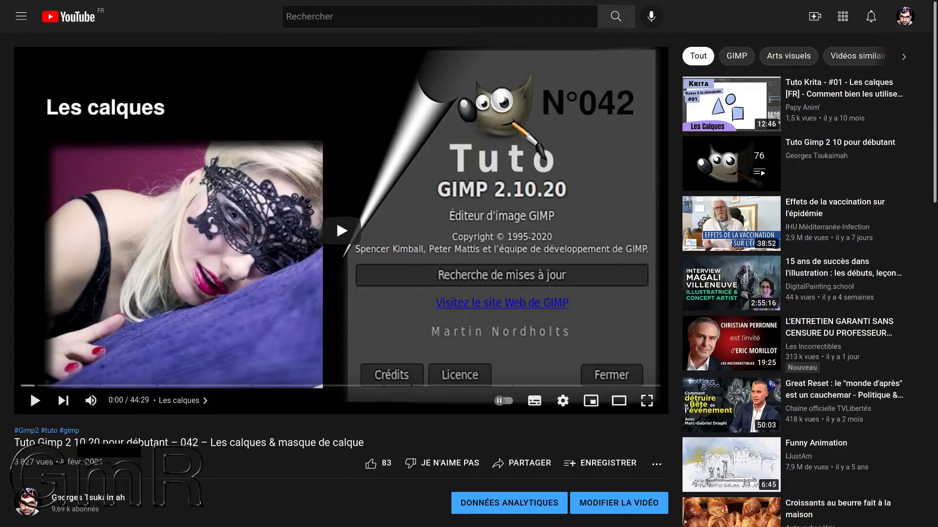
Switch to GIMP and add a layer mask initialised to Blanc (opacité complète) to the ocean-5565164.jpg layer
left_click(469, 7)
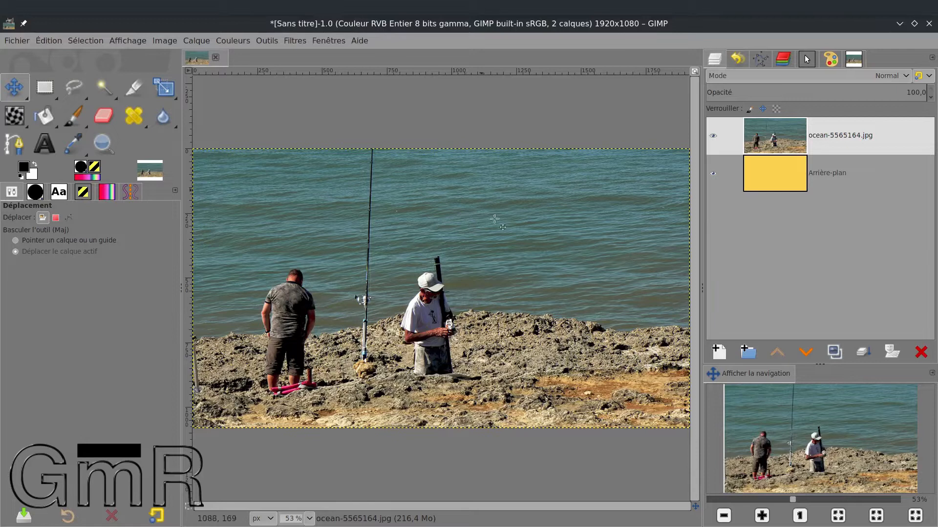
right_click(760, 143)
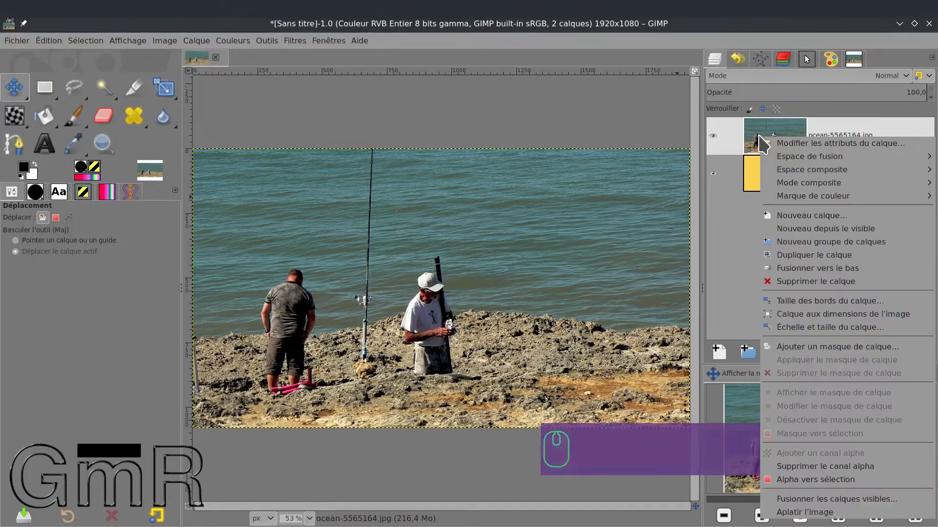
left_click(841, 348)
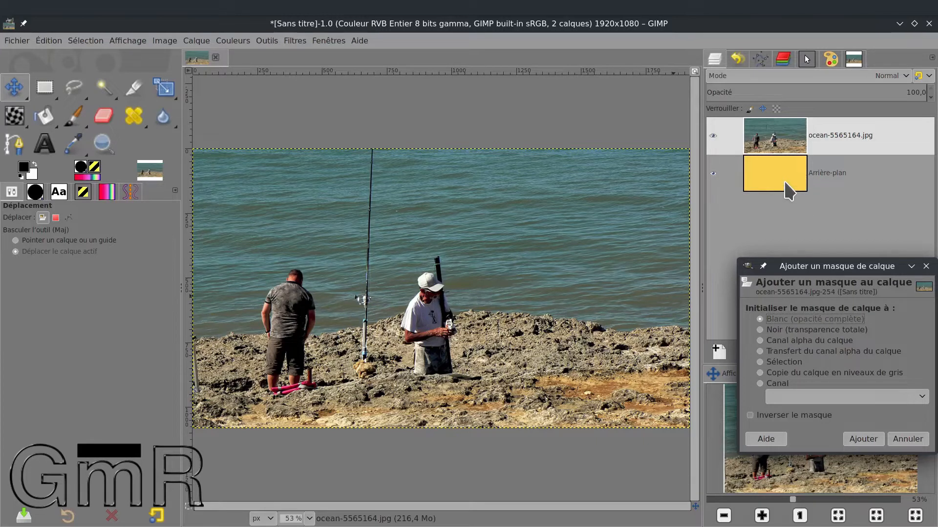
left_click(713, 135)
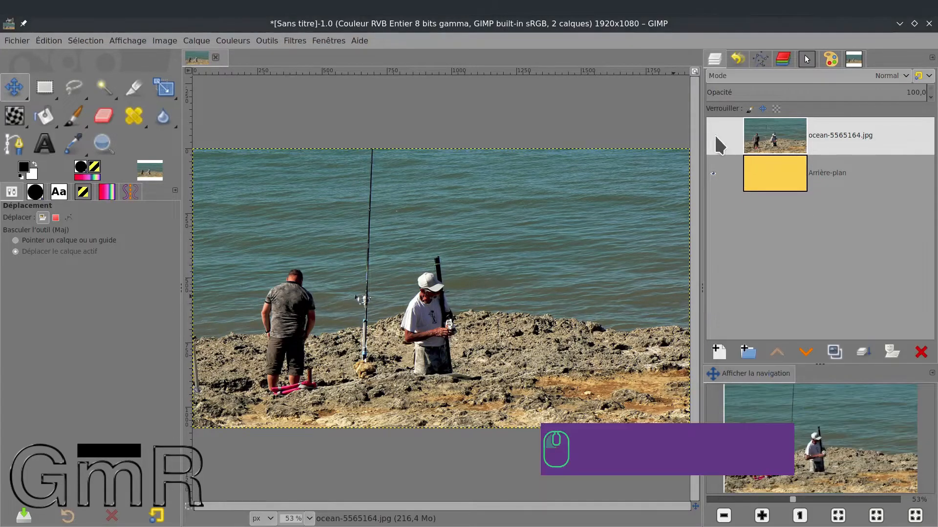
left_click(713, 135)
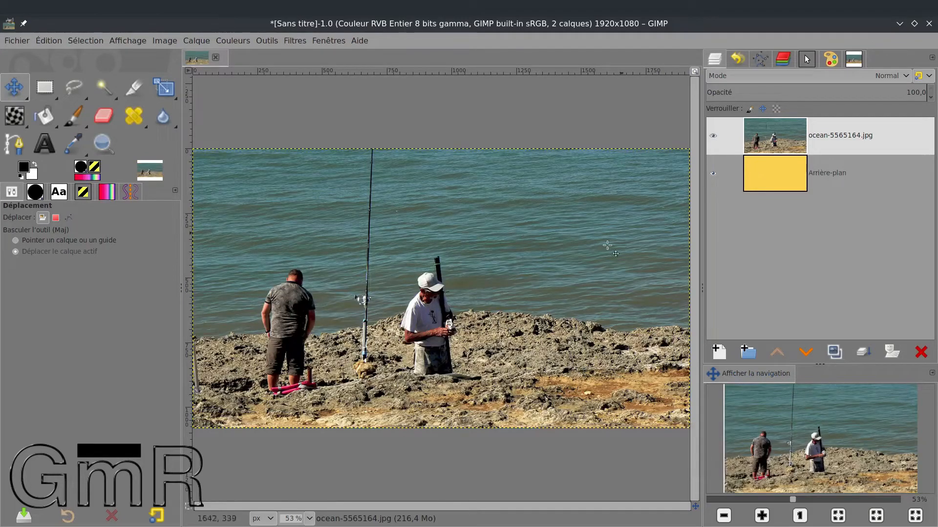
left_click_drag(634, 25, 530, 67)
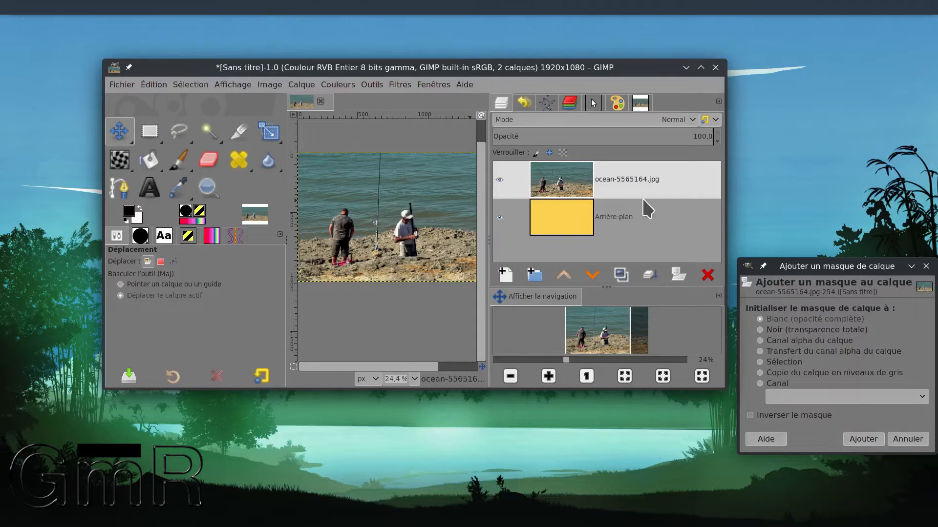
left_click(701, 68)
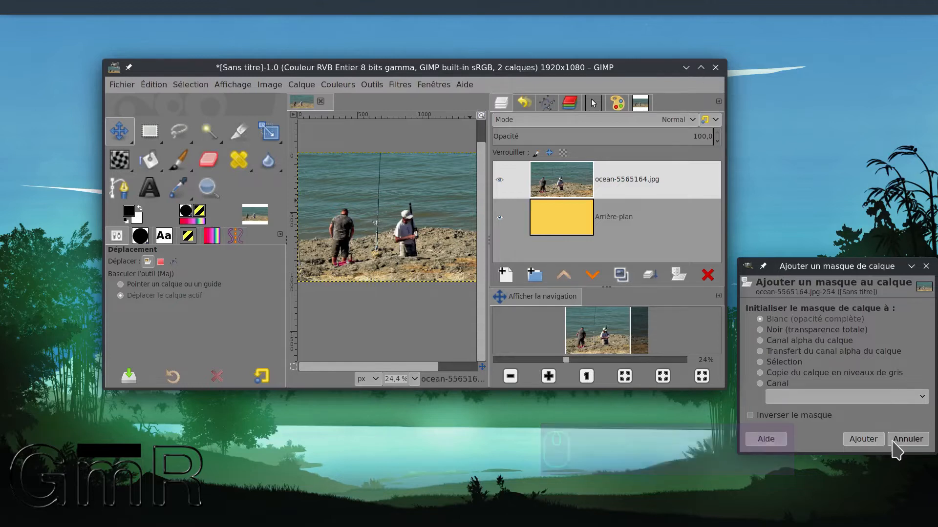
left_click(863, 439)
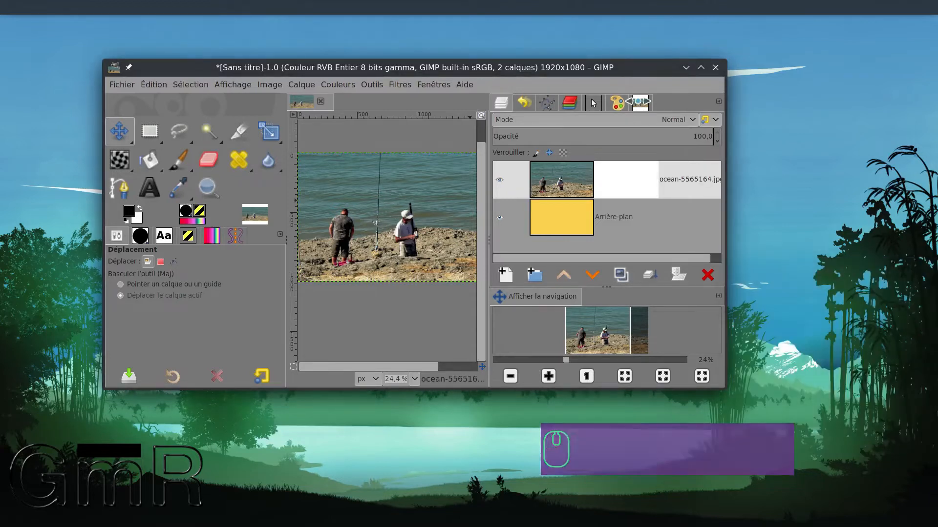
left_click(701, 67)
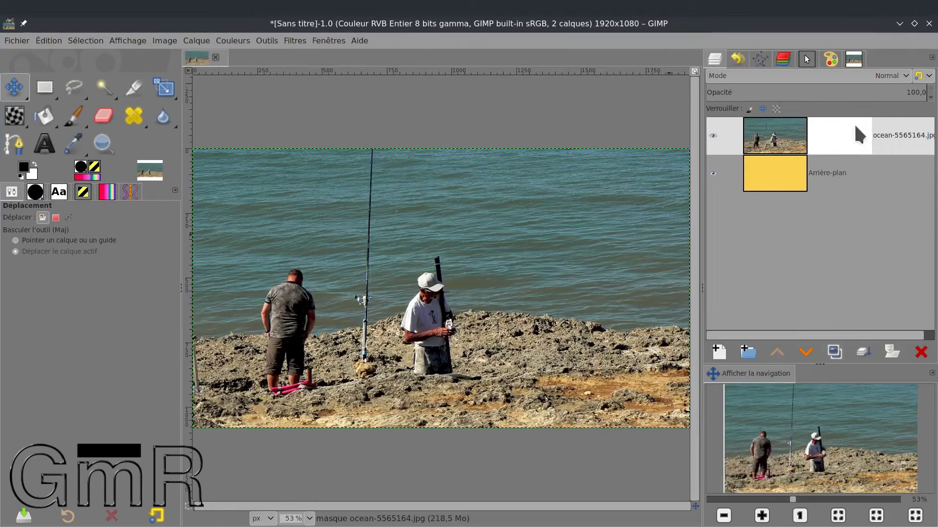
Paint a large black X across the ocean layer's mask with the Paintbrush, and briefly hide the background to check it
left_click(832, 139)
left_click(72, 122)
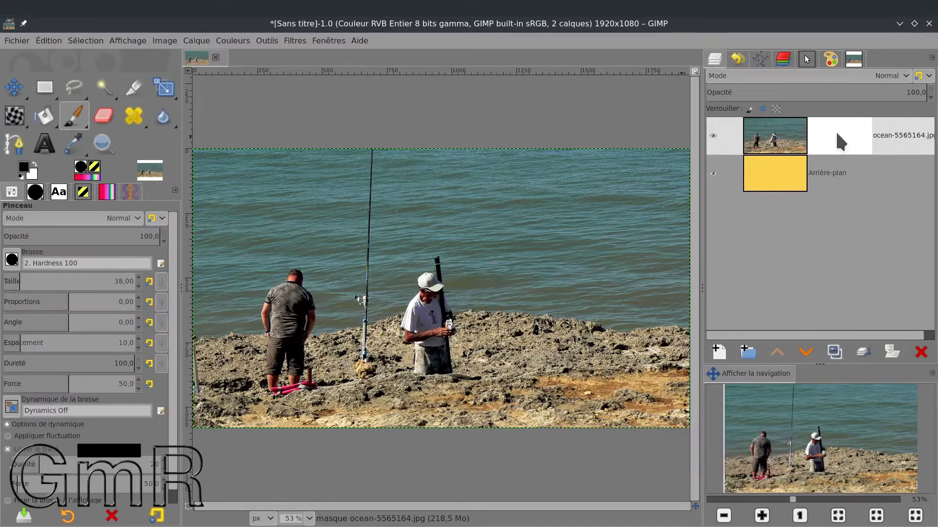
left_click(836, 134)
left_click(764, 145)
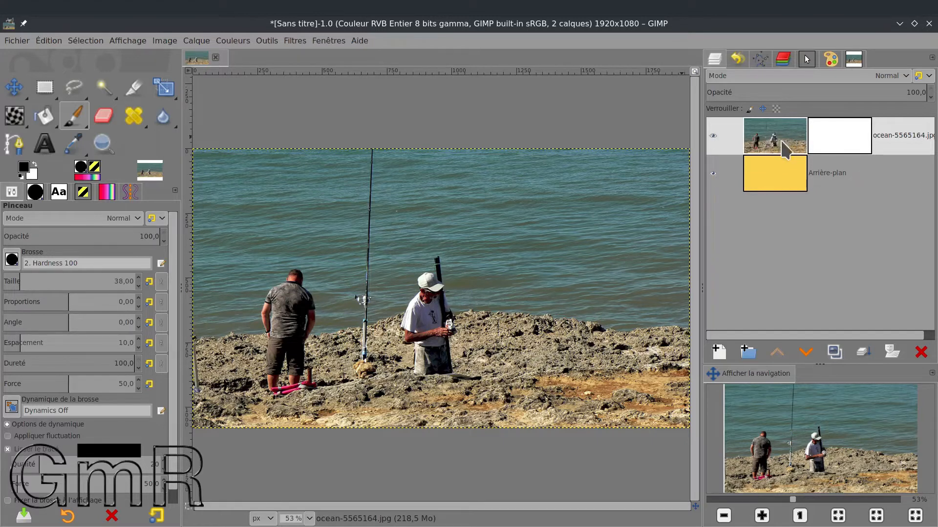
left_click(828, 144)
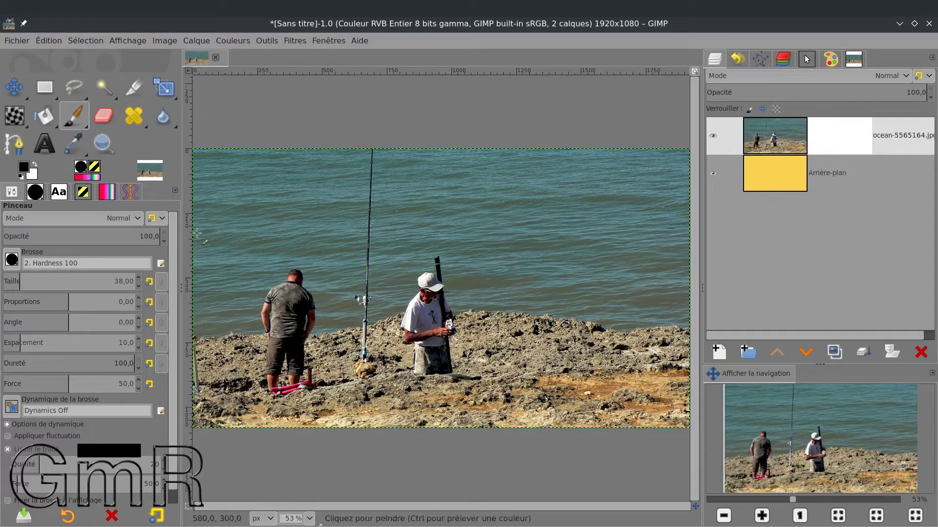
mouse_move(310, 185)
left_mouse_down()
mouse_move(379, 252)
mouse_move(532, 342)
left_mouse_up()
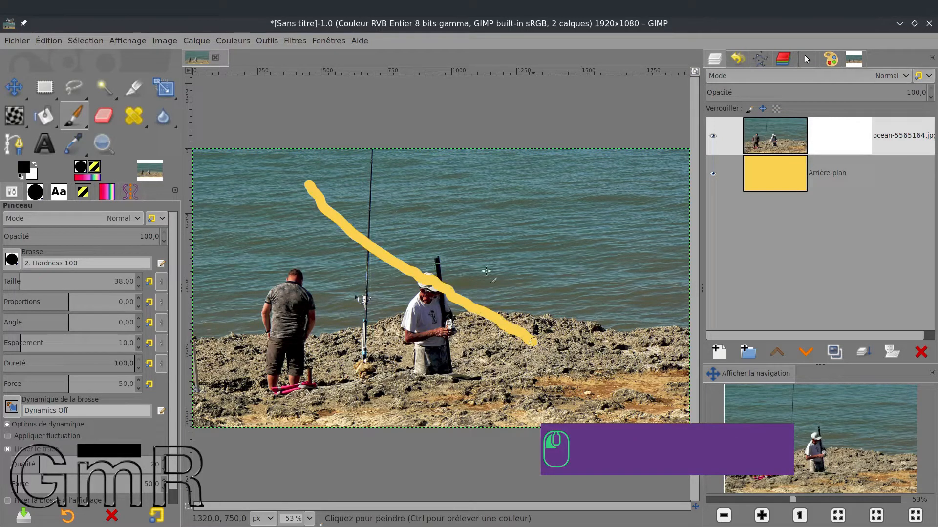
left_click_drag(480, 212, 384, 343)
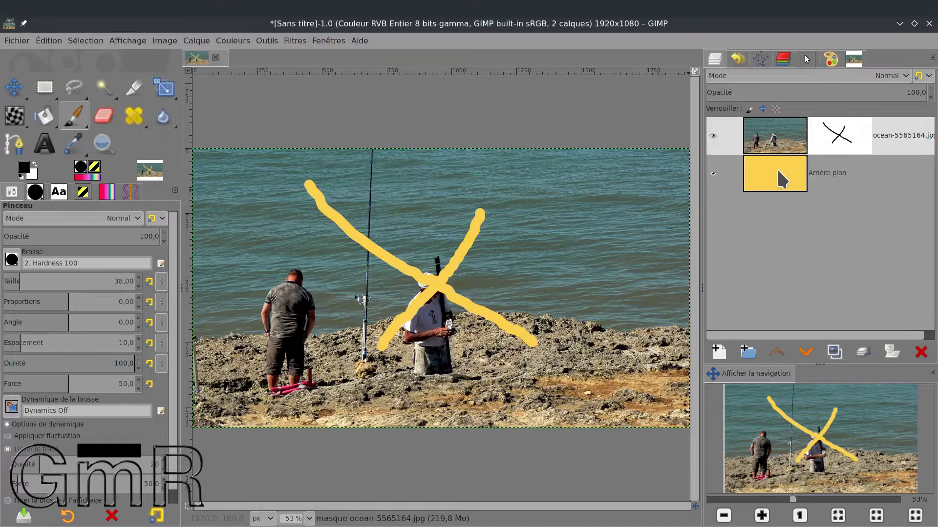
left_click(715, 172)
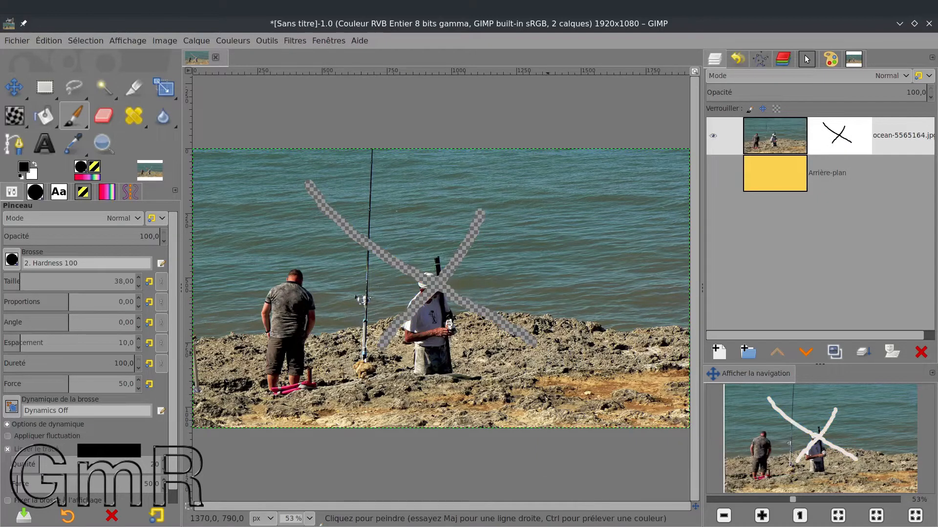
left_click(712, 174)
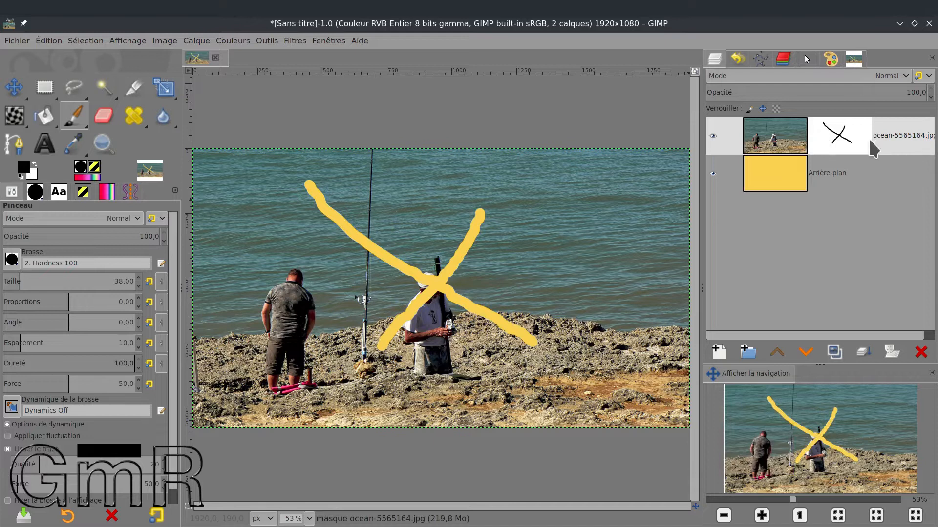
Delete the painted layer mask from the ocean-5565164.jpg layer without applying it
left_click(830, 132)
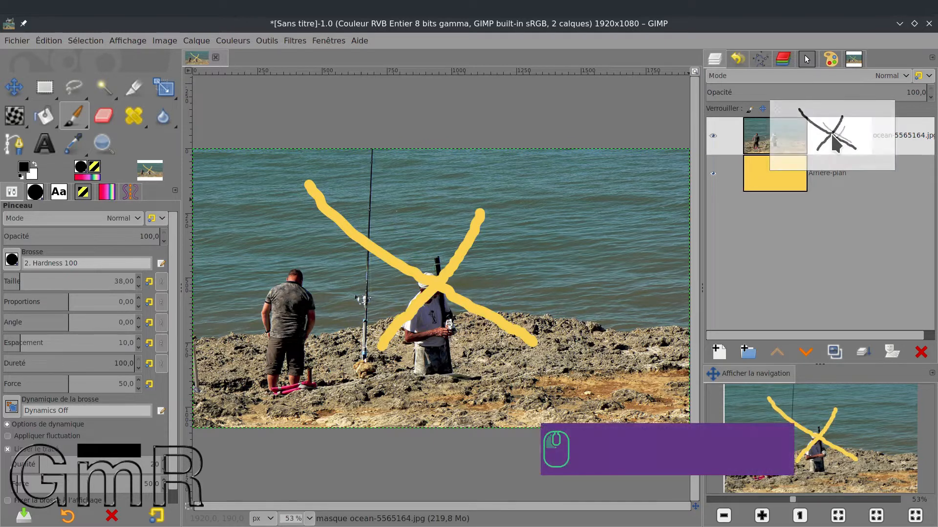
right_click(832, 137)
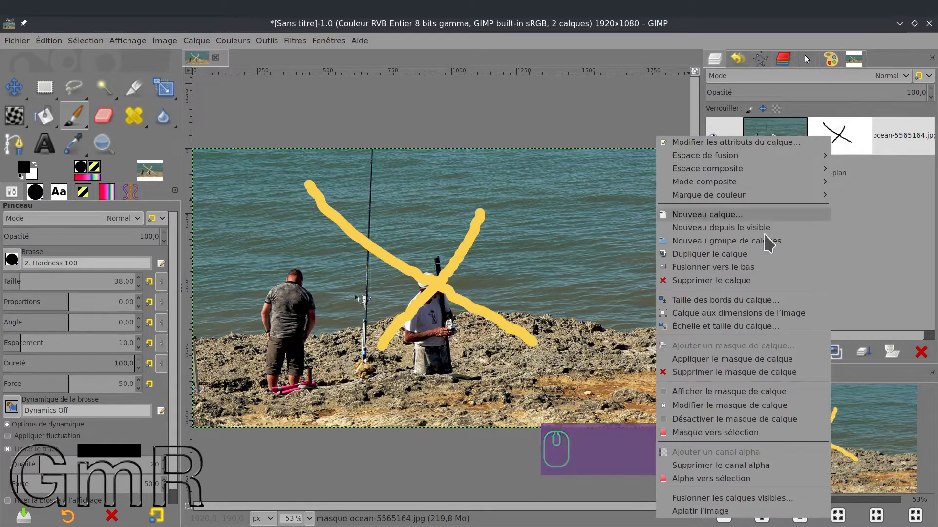
left_click(749, 374)
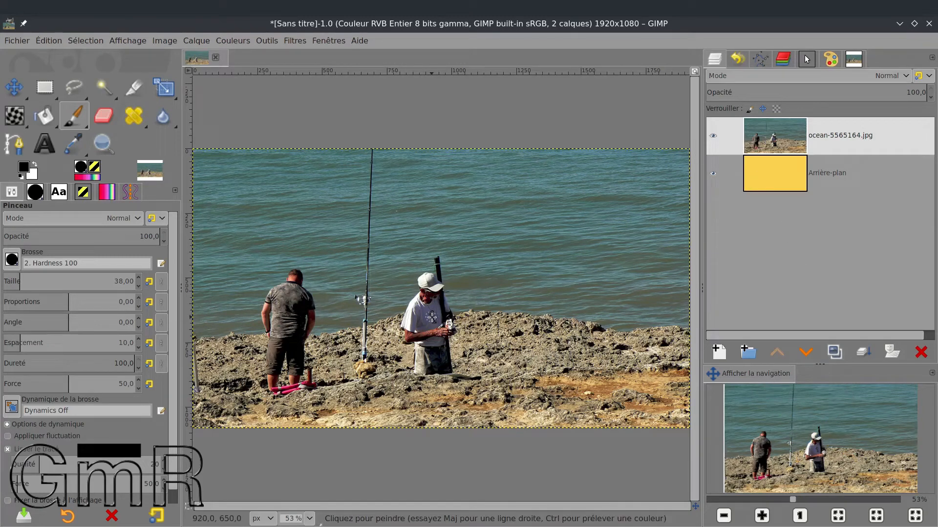
Add a white mask directly to the ocean-5565164.jpg layer and remove it again
left_click(770, 146, "shift")
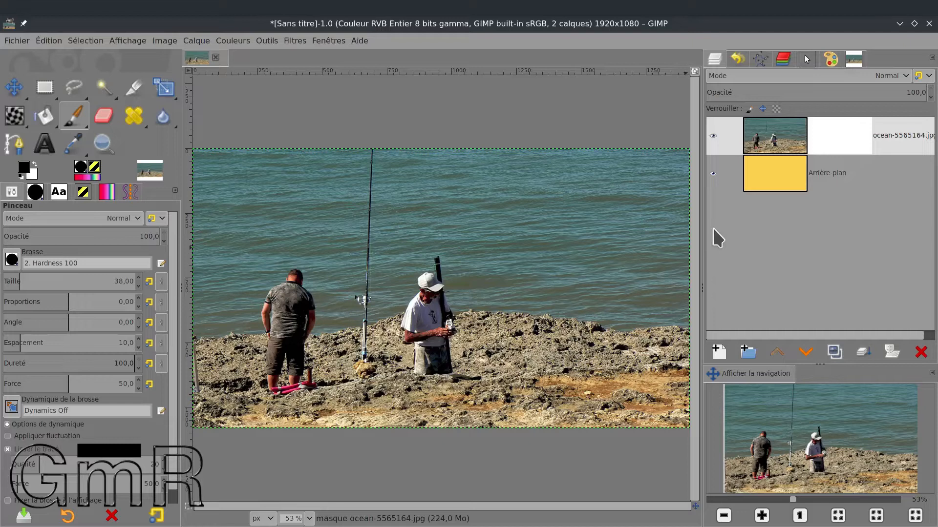
left_click(769, 168, "shift")
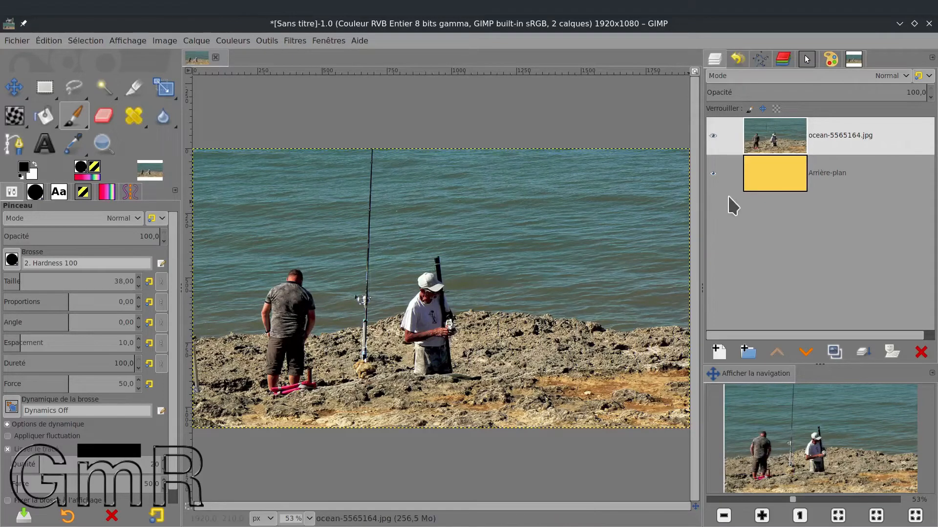
Add a white mask to the ocean layer and paint a black X on it over the sea beside the fishermen
left_click(781, 149, "shift")
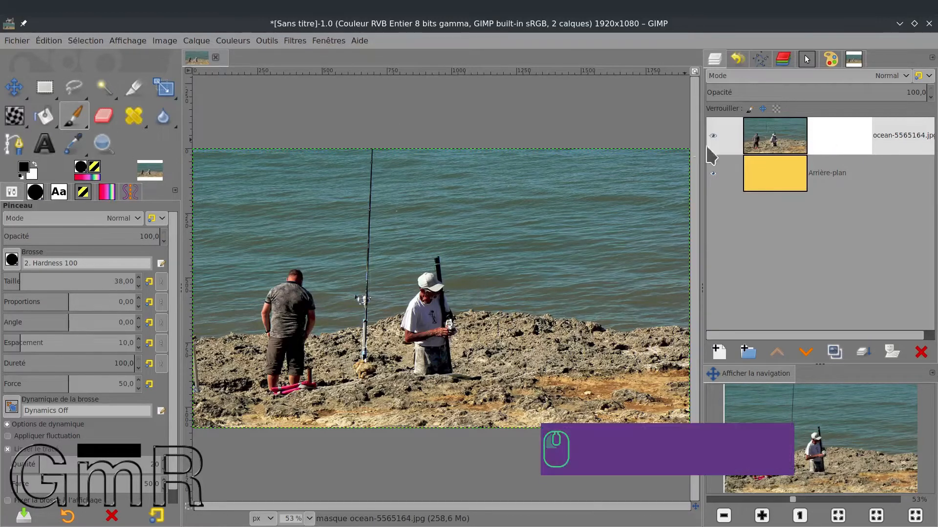
left_click_drag(611, 188, 540, 262)
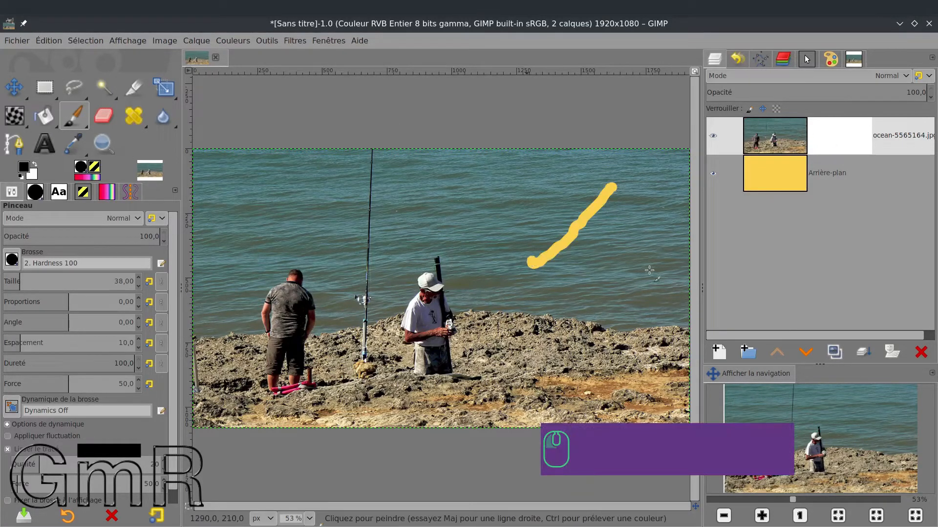
left_click_drag(526, 203, 625, 307)
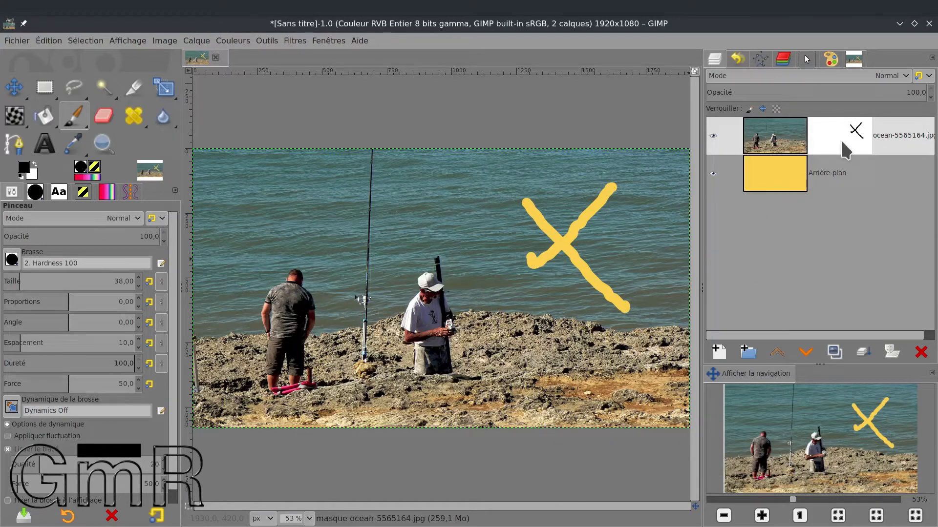
Delete the ocean layer's painted mask and undo that deletion
right_click(775, 141)
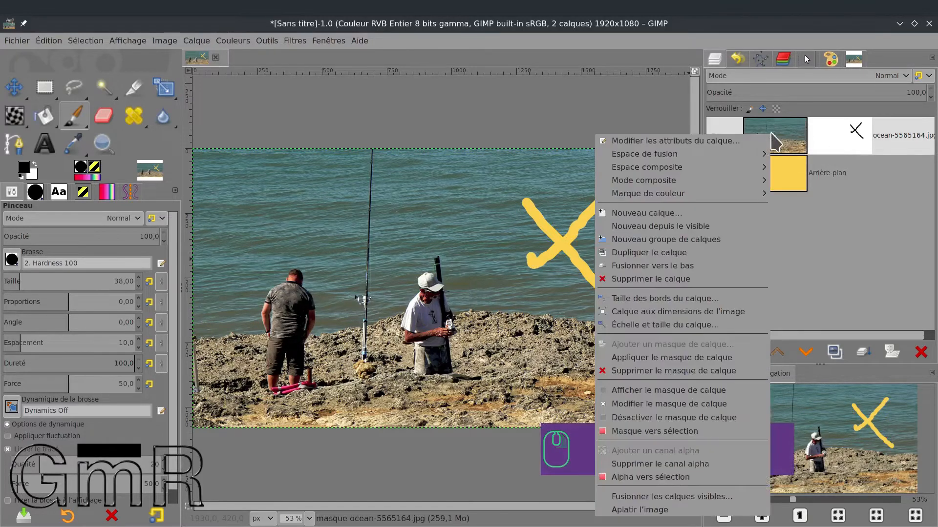
left_click(662, 374)
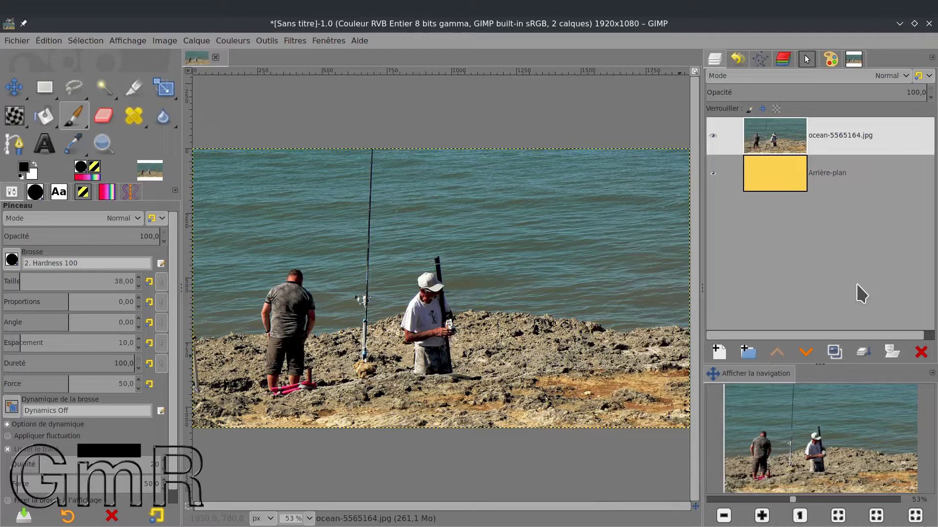
key("ctrl+z")
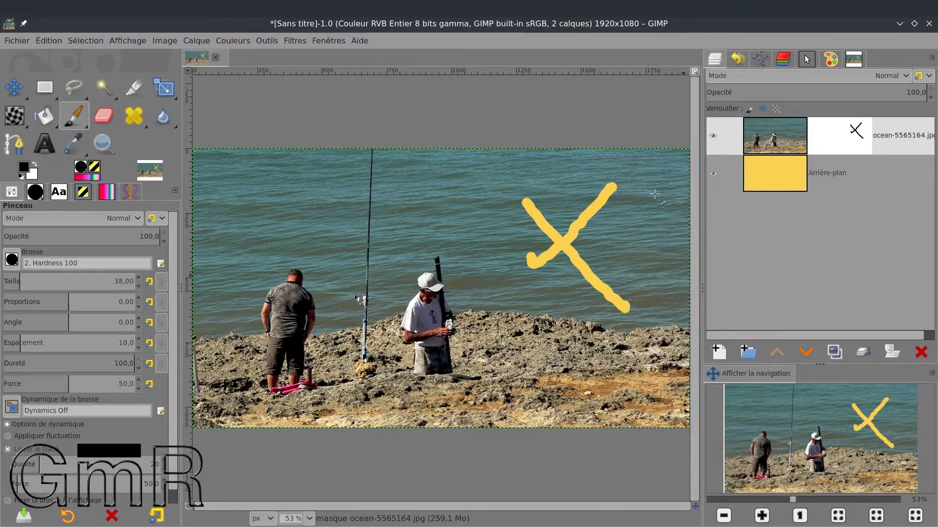
Remove the ocean layer's painted mask and load the layer's full area as a selection
key("ctrl")
left_click(773, 135, "ctrl")
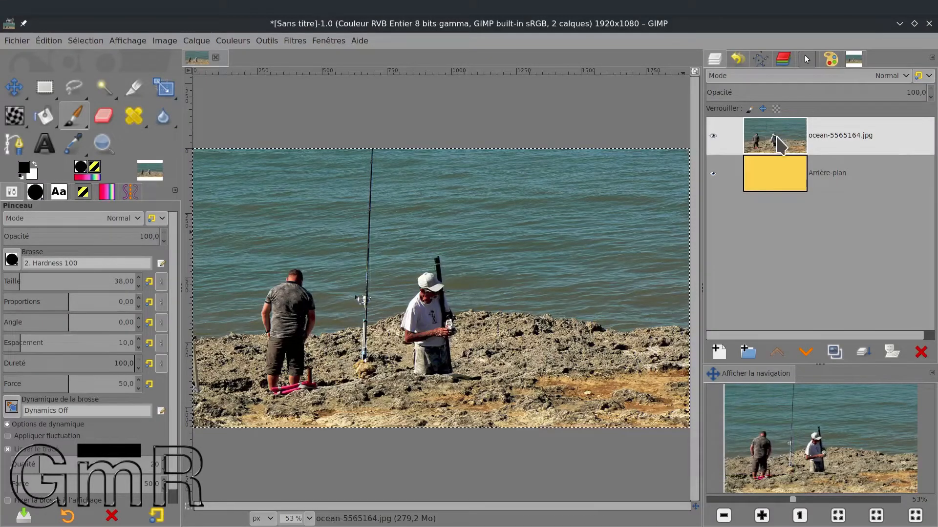
Add a fresh white mask to the ocean layer and paint a wide black X on it over the open sea
left_click(777, 137, "shift")
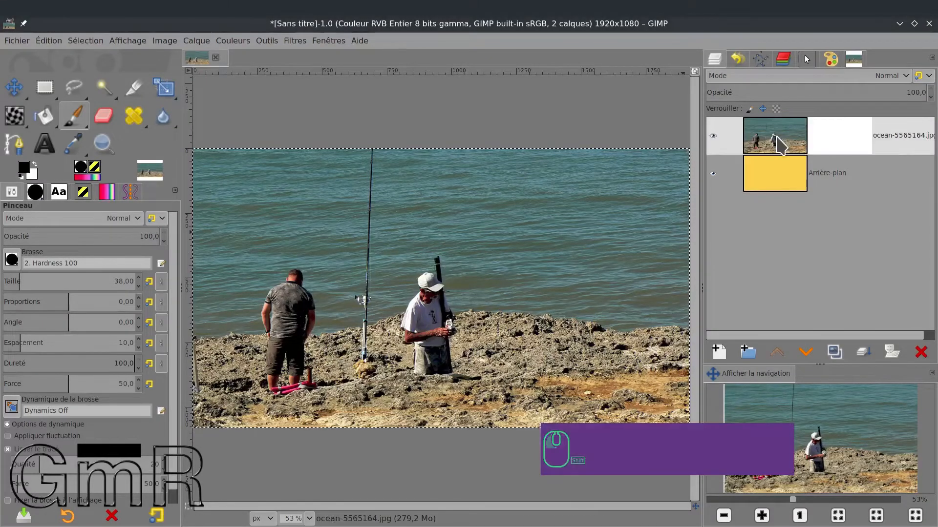
left_click_drag(589, 187, 514, 268)
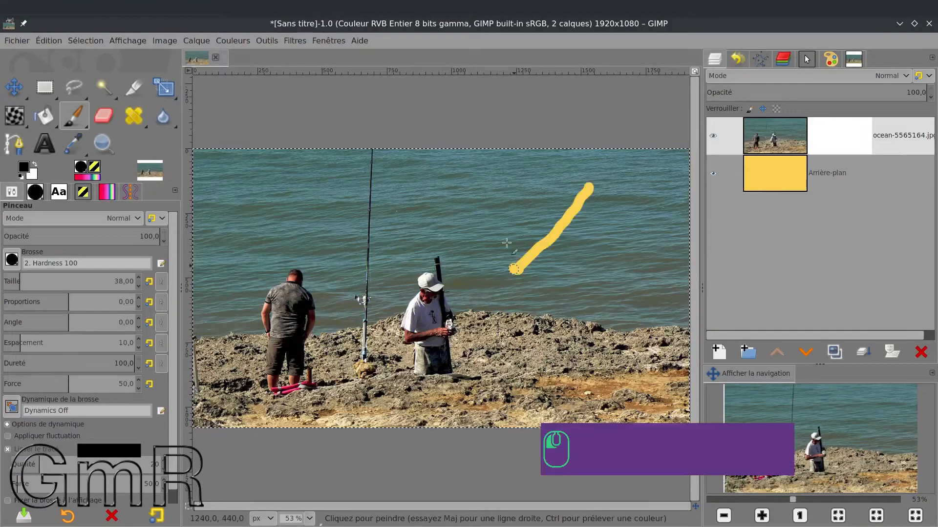
left_click_drag(500, 214, 642, 292)
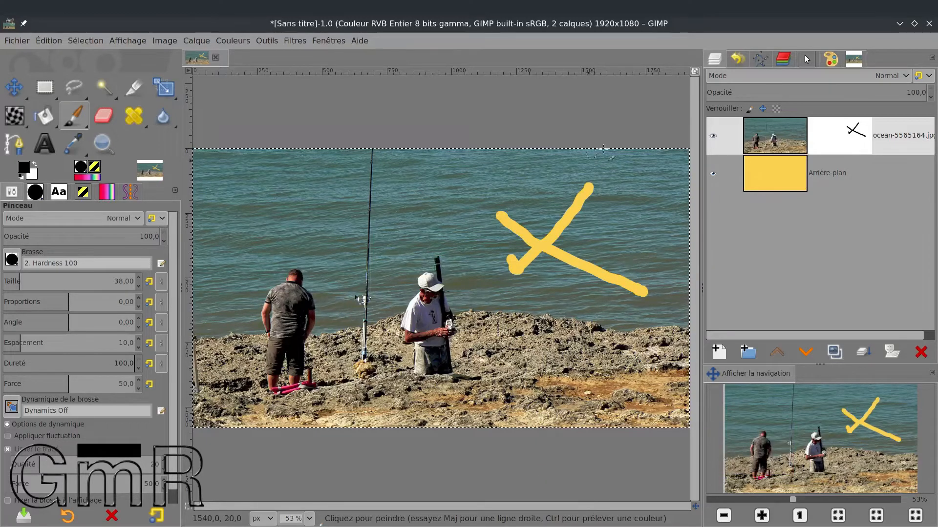
Apply the mask to the ocean-5565164.jpg layer, and briefly hide the yellow background to check the transparency
right_click(767, 140)
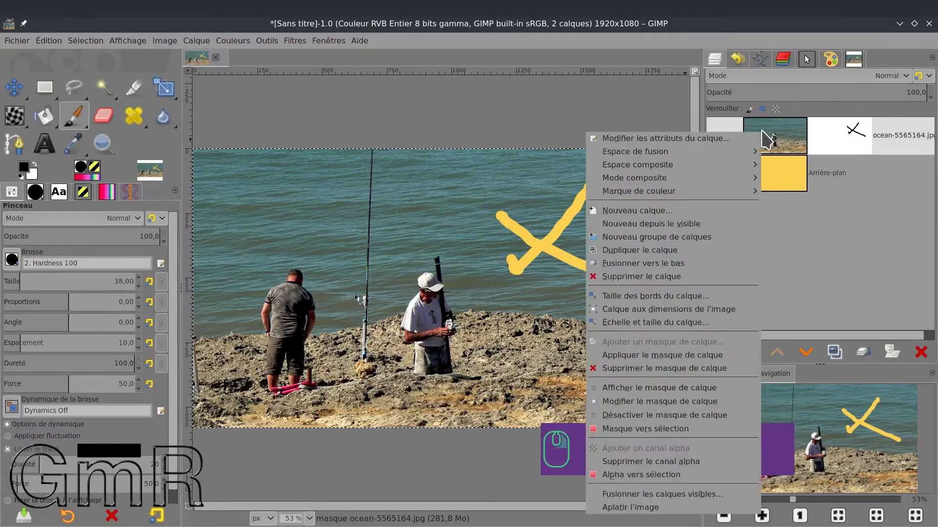
left_click(653, 356)
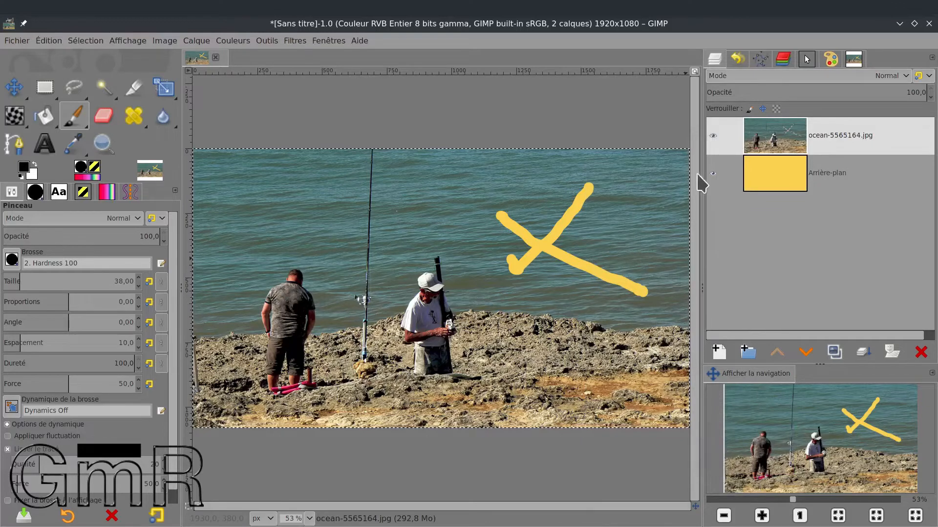
left_click(712, 174)
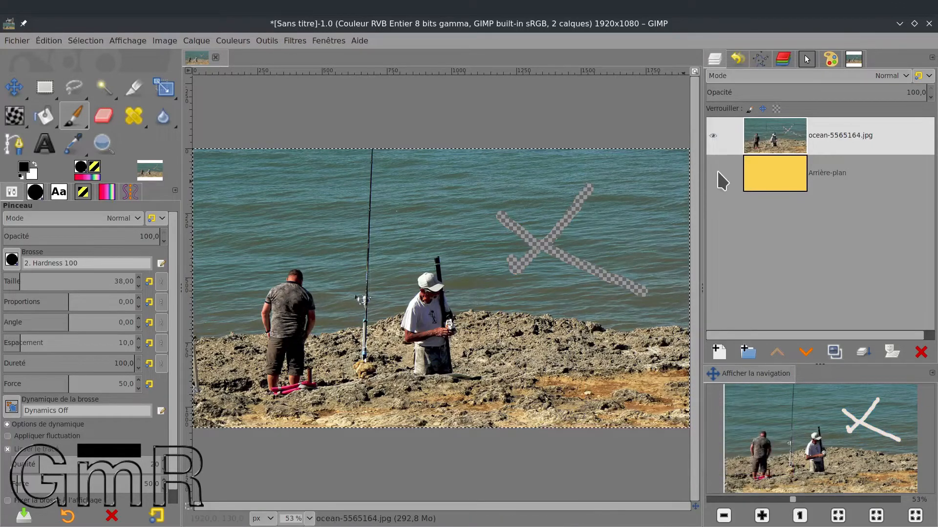
left_click(714, 175)
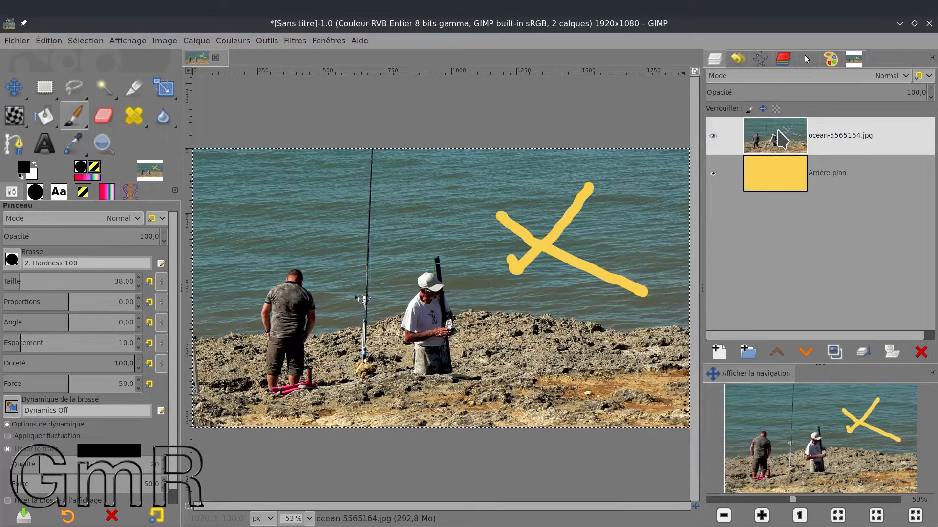
Undo the mask application on the ocean-5565164.jpg layer, select the layer's image and apply its mask again
key("ctrl+z")
key("ctrl+z")
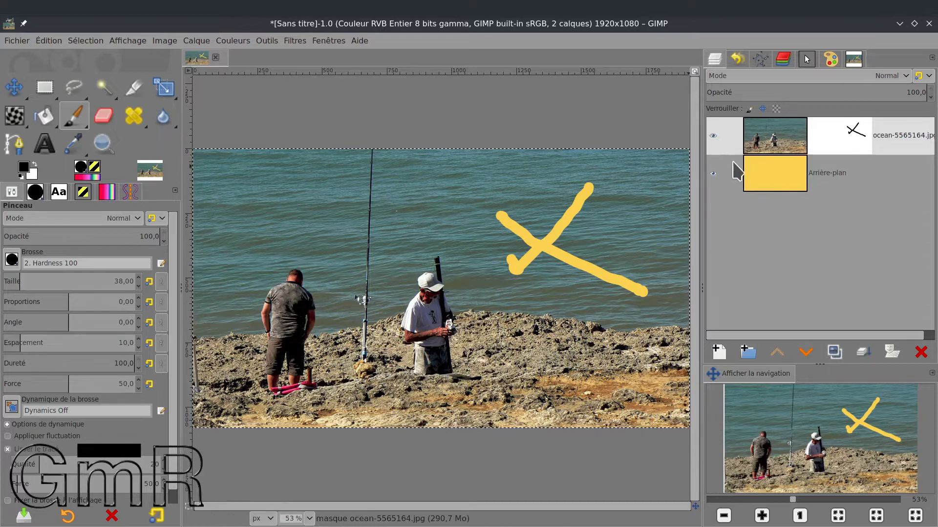
left_click(773, 142)
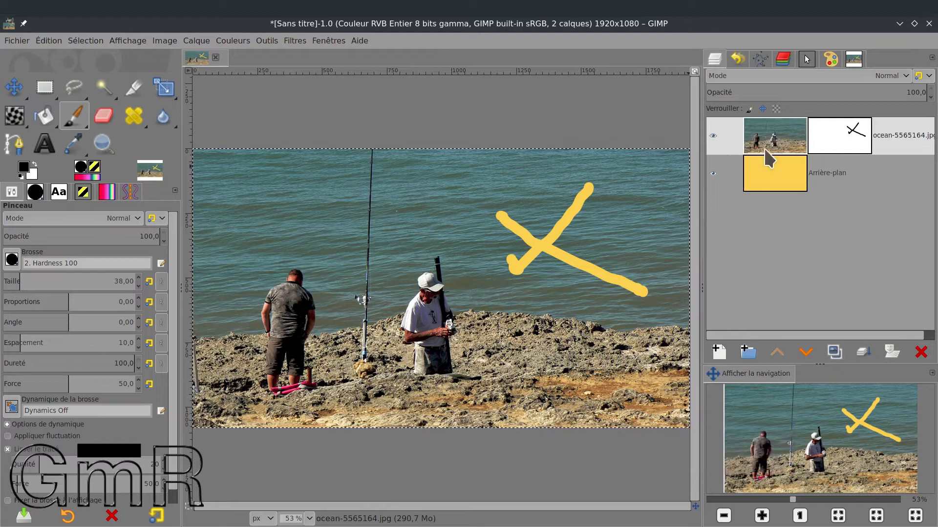
key("ctrl")
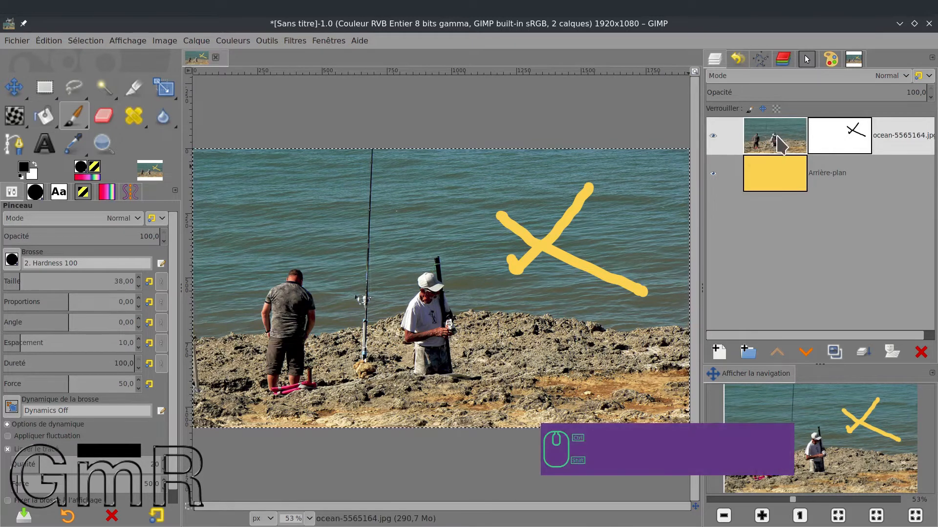
left_click(777, 138, "ctrl+shift")
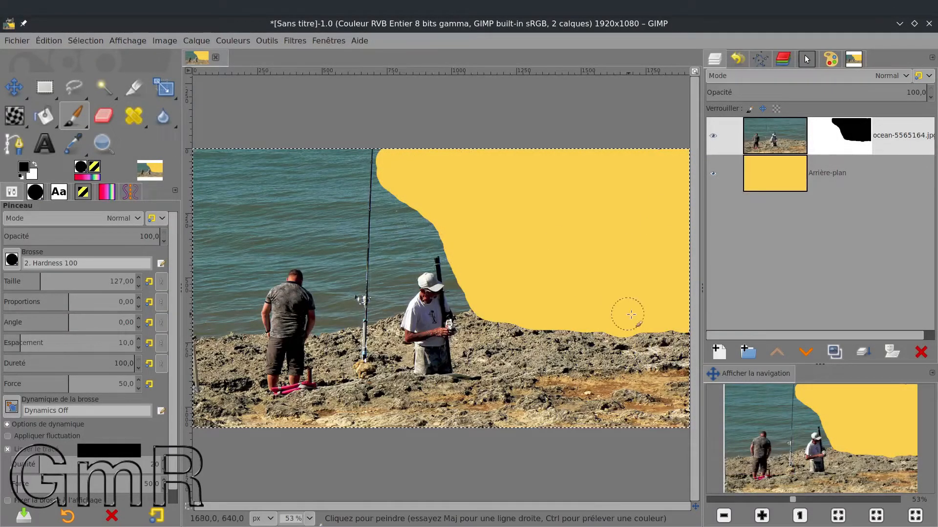
Briefly hide the yellow background, and disable and re-enable the ocean layer's mask to compare the photo with and without it
left_click(713, 173)
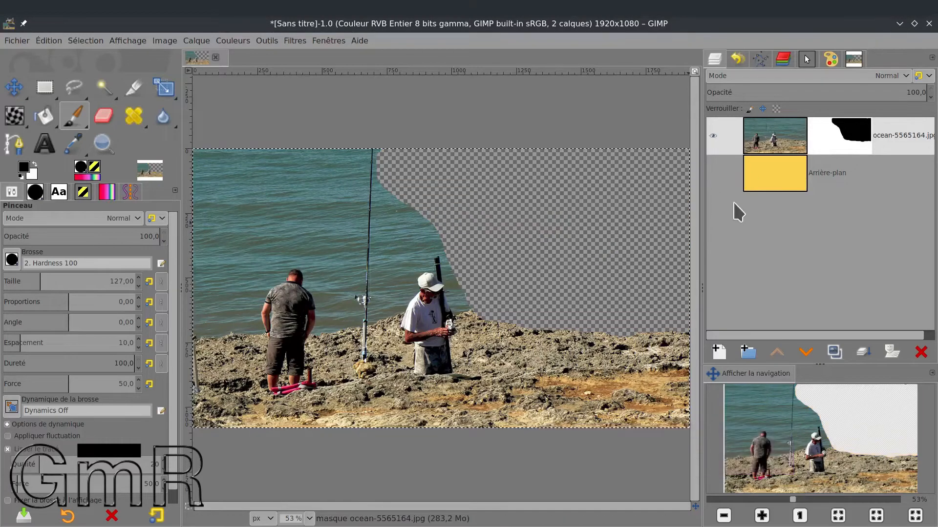
left_click(714, 173)
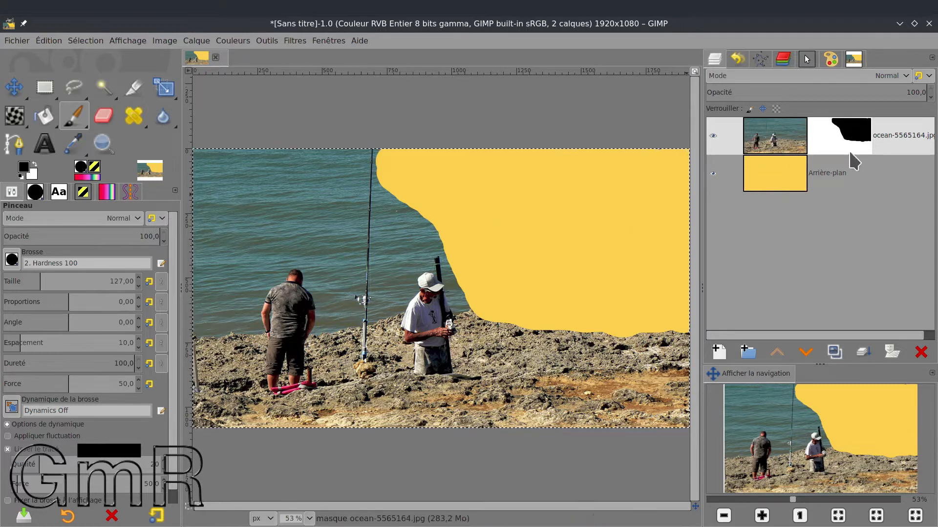
right_click(774, 144)
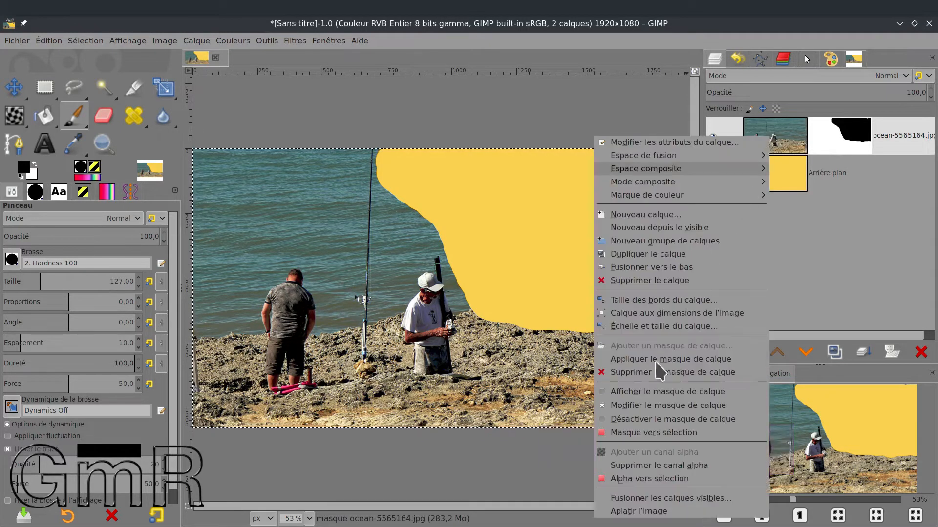
left_click(653, 420)
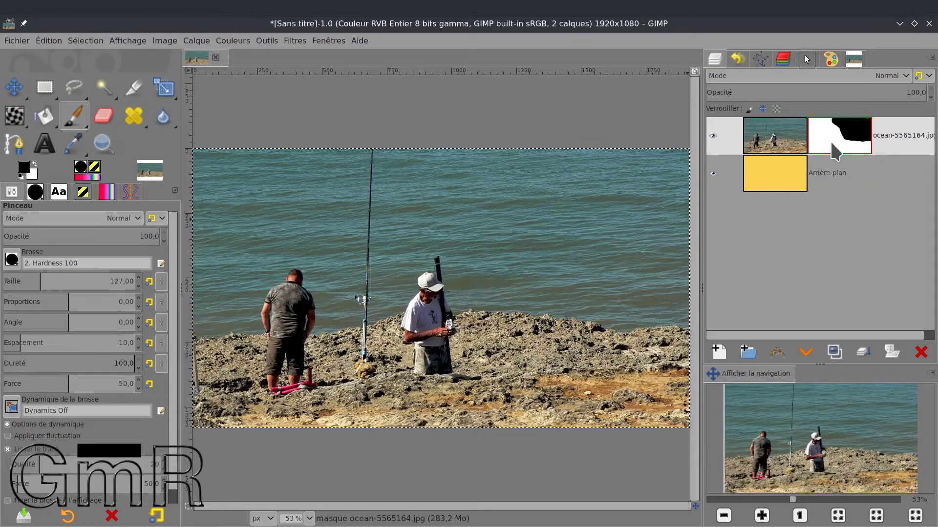
left_click_drag(835, 136, 835, 136)
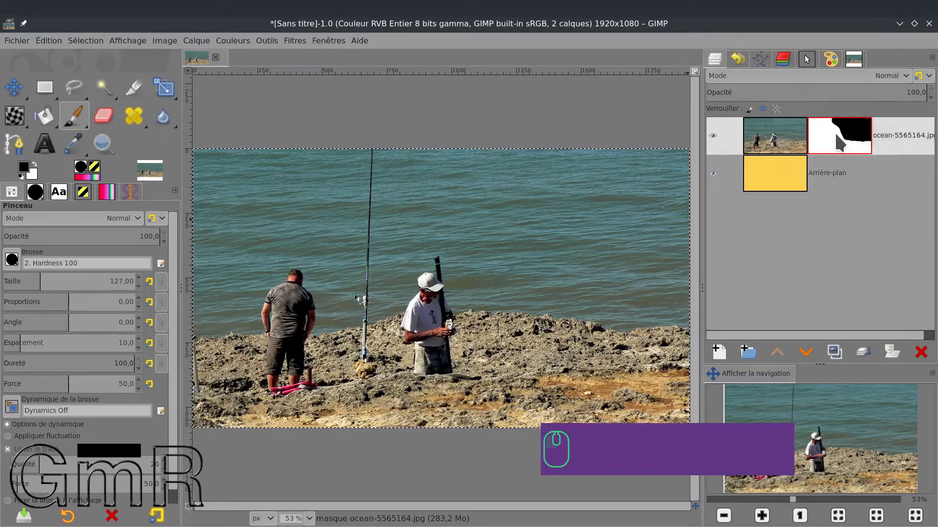
left_click(834, 131, "ctrl")
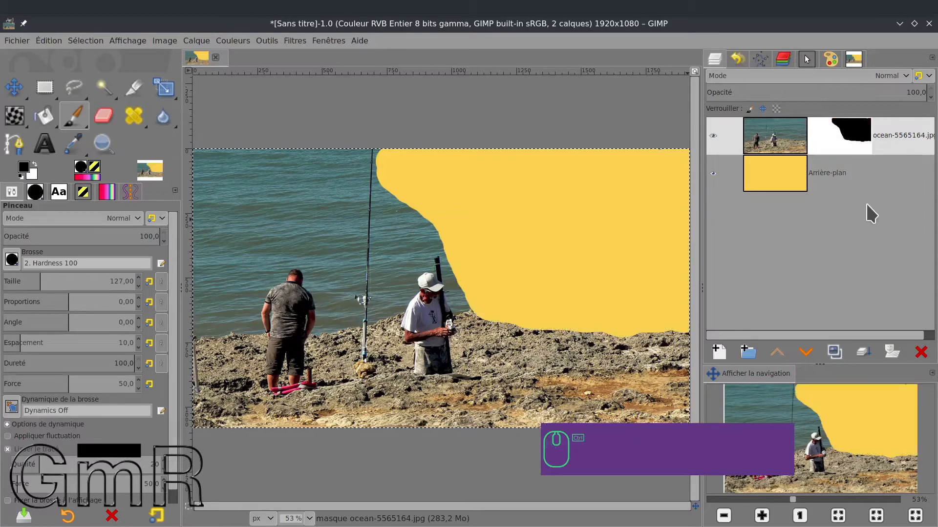
left_click(833, 136, "ctrl")
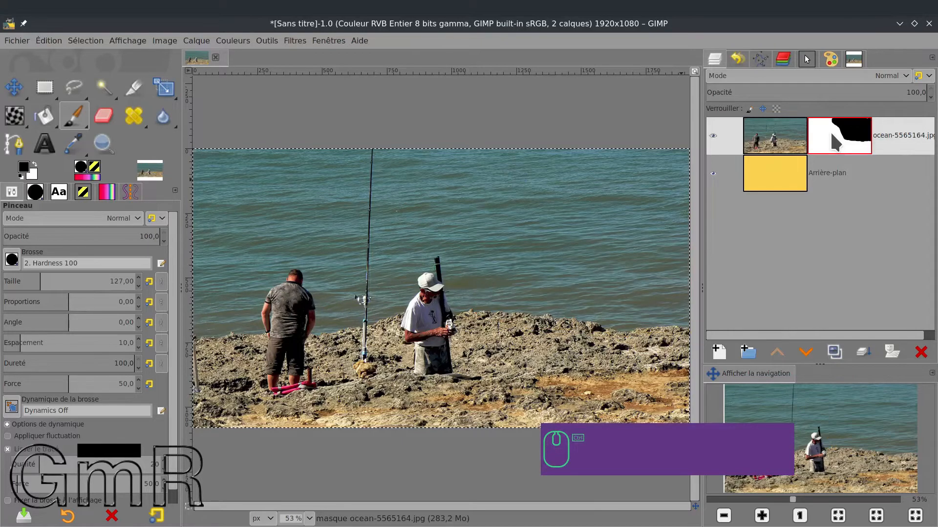
left_click(832, 138, "ctrl")
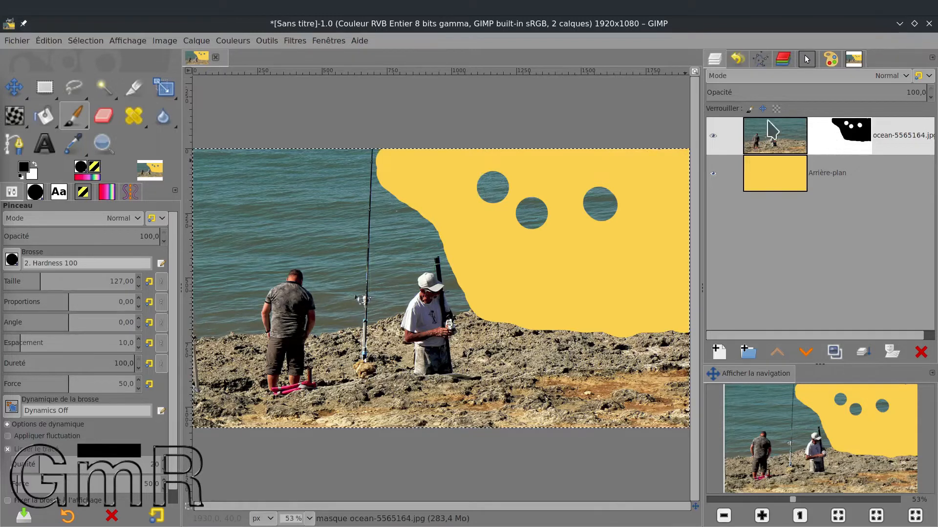
Display the ocean layer's mask on the canvas and set the foreground colour to the grey 908b8b
right_click(826, 130)
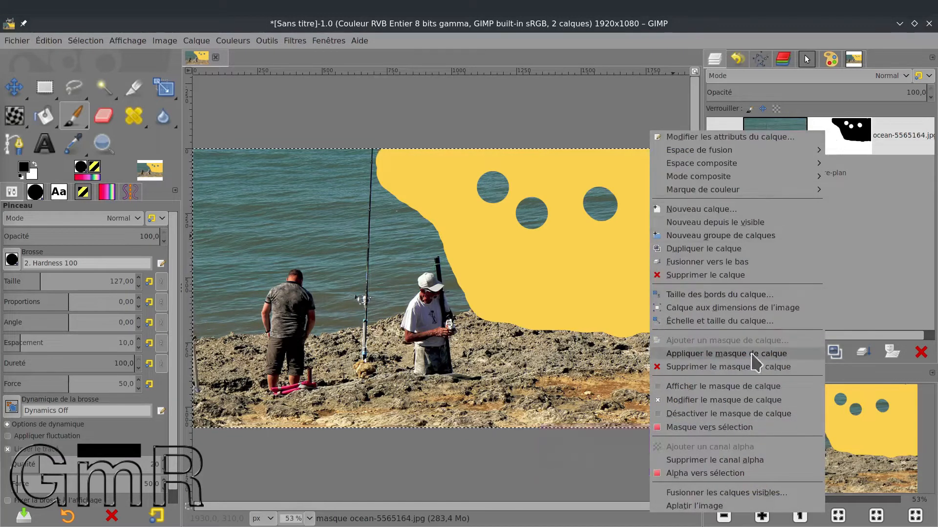
left_click(745, 394)
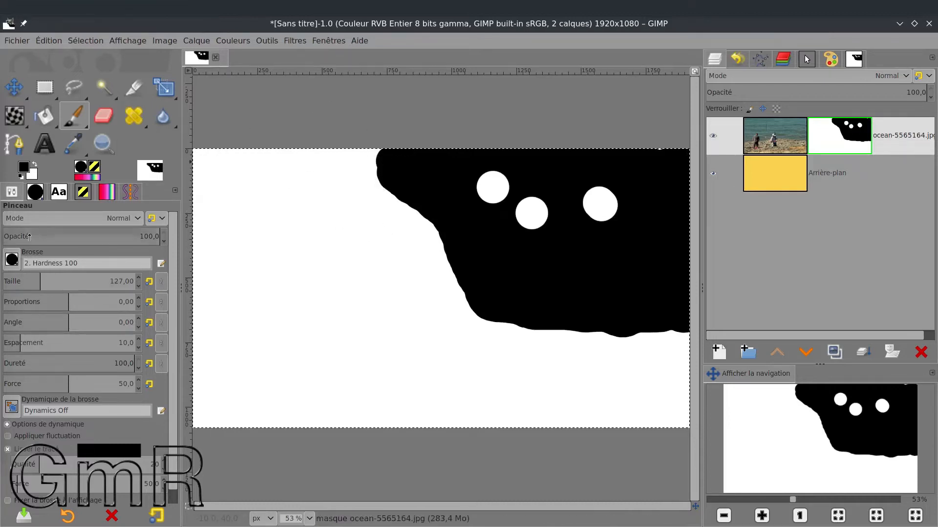
left_click(24, 170)
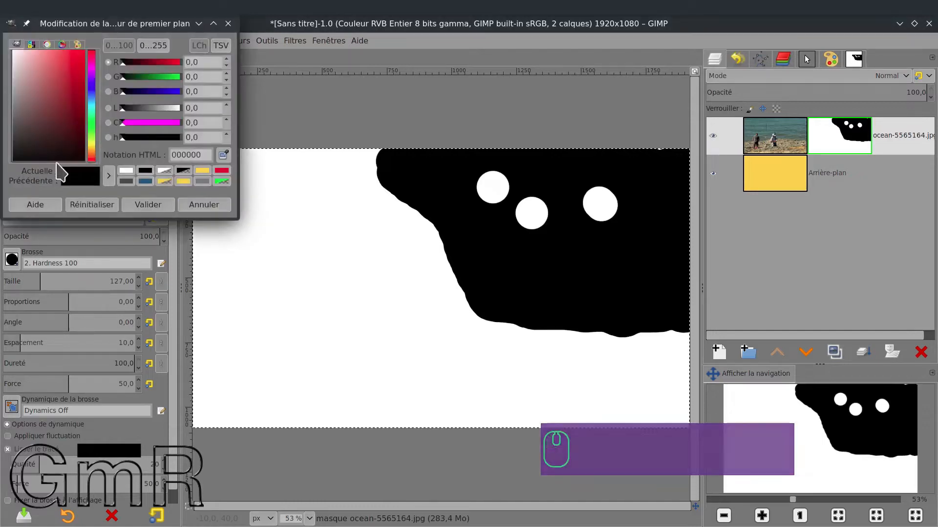
left_click(14, 99)
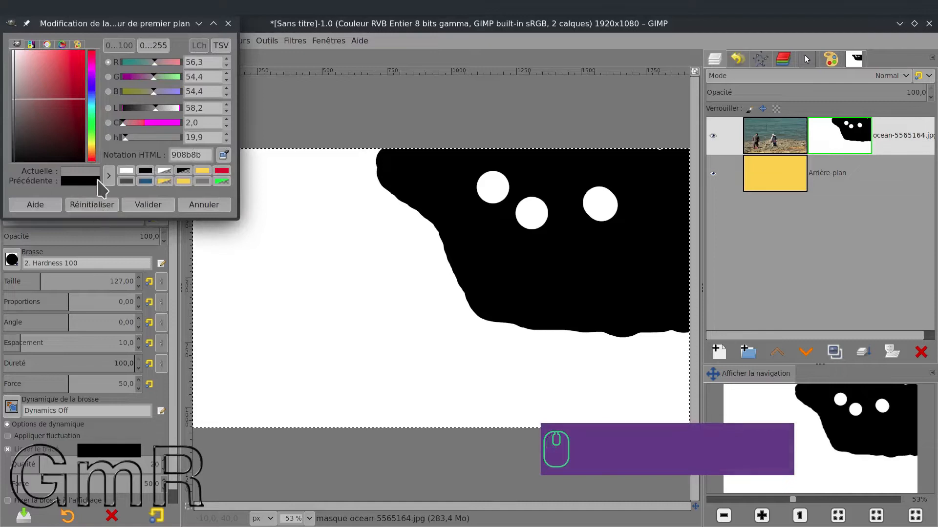
left_click(140, 204)
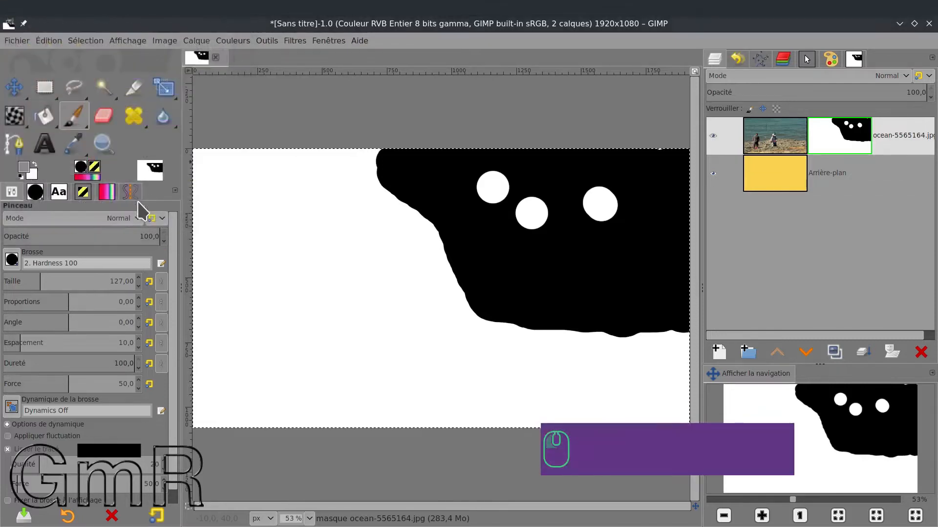
Paint a grey band along the mask's upper-left edge and grey over its leftmost white circle, and return to the normal image display
left_click_drag(203, 161, 372, 155)
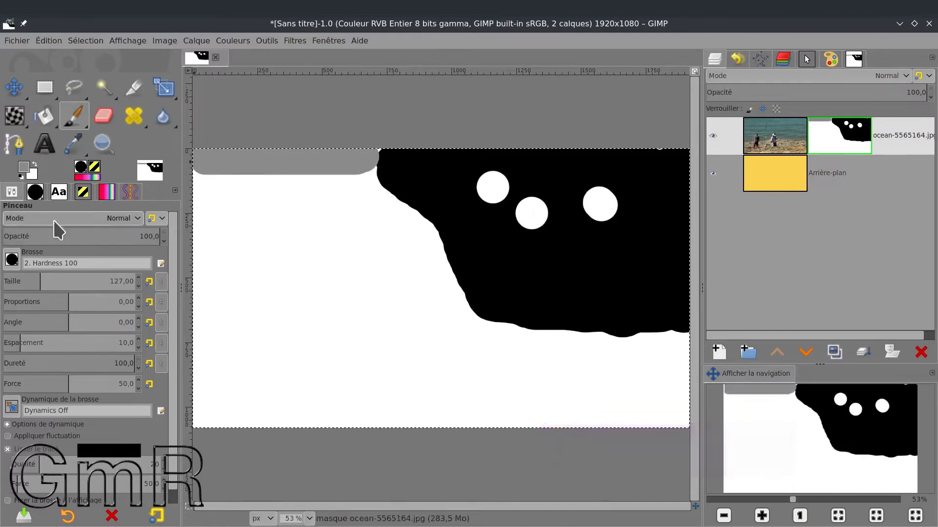
left_click(493, 188)
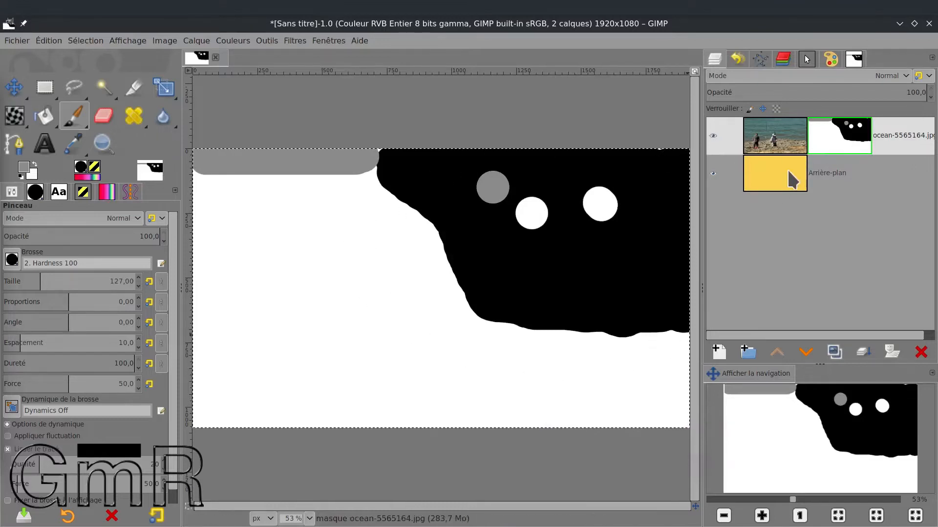
right_click(793, 134)
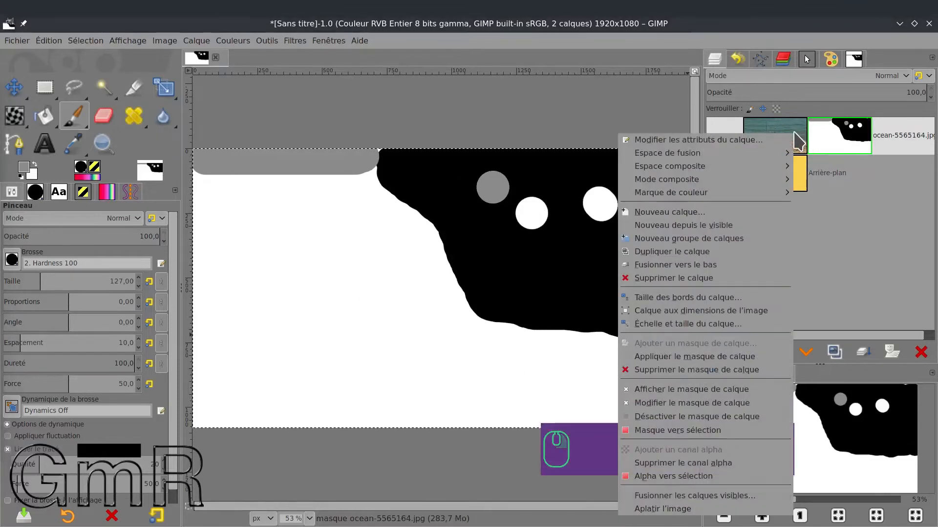
left_click(691, 389)
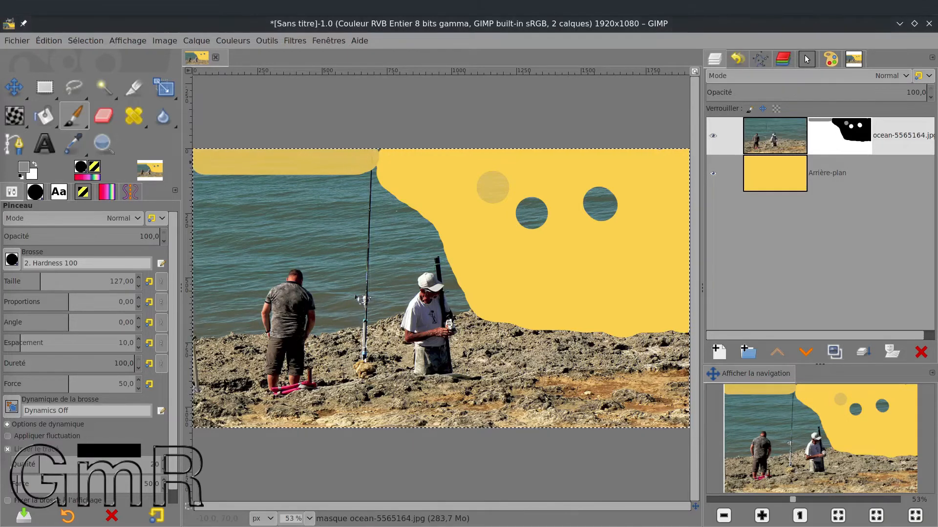
Switch the canvas back and forth between the ocean layer's mask and the masked photo to compare them
left_click(74, 116)
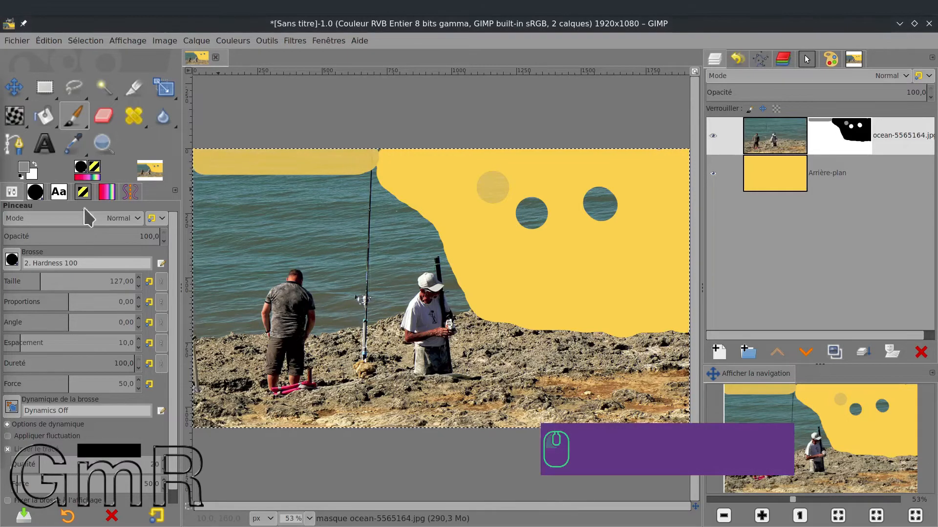
left_click(847, 147)
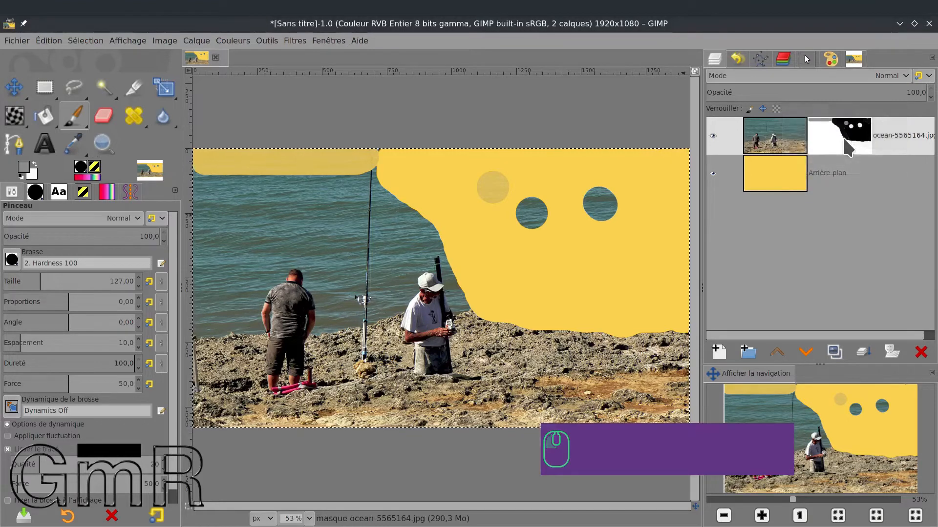
key("alt")
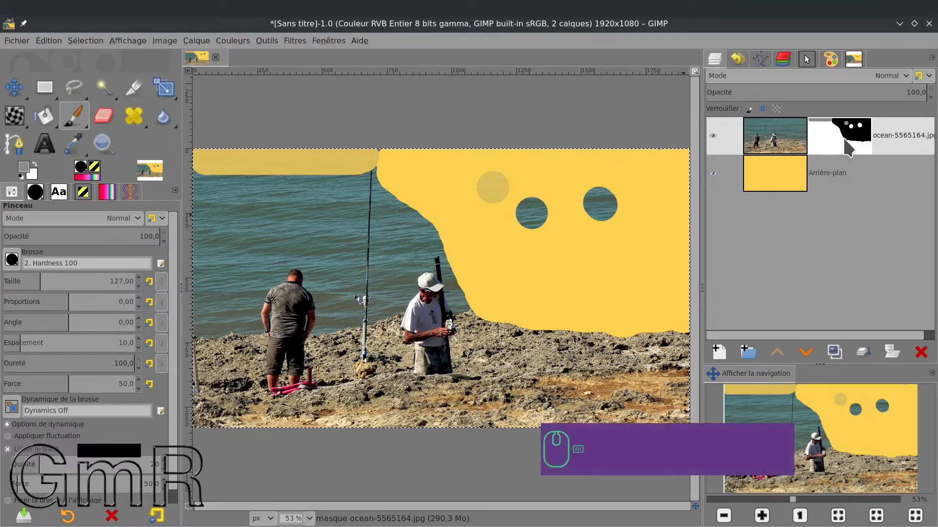
left_click(847, 147, "alt")
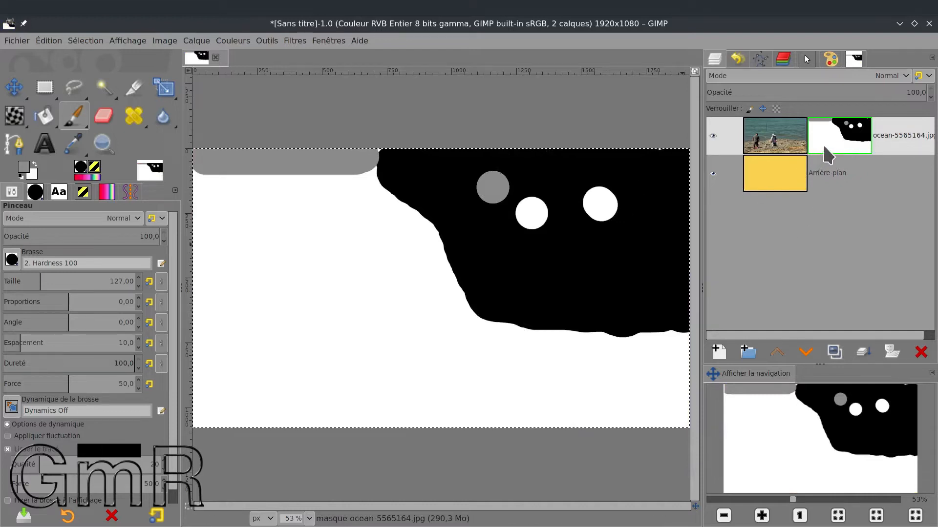
left_click(836, 147, "alt")
left_click(835, 144, "alt")
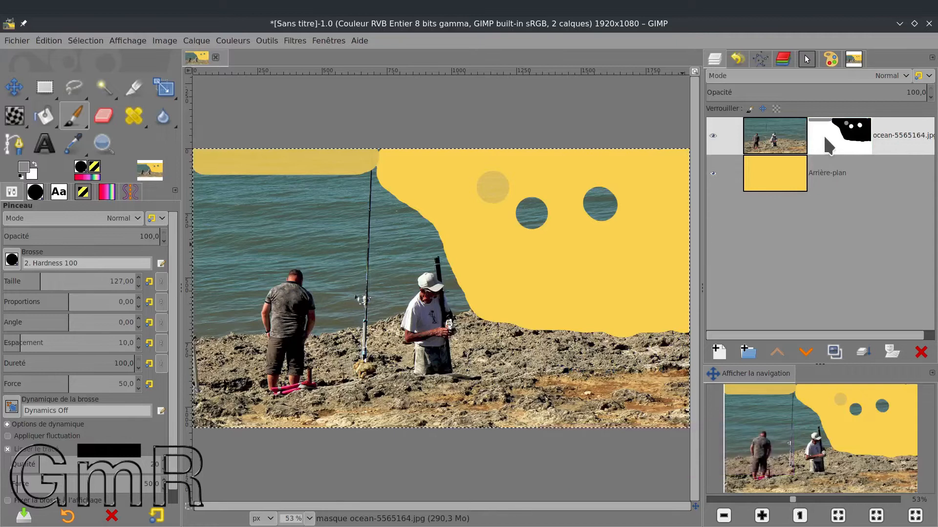
left_click(824, 135, "alt")
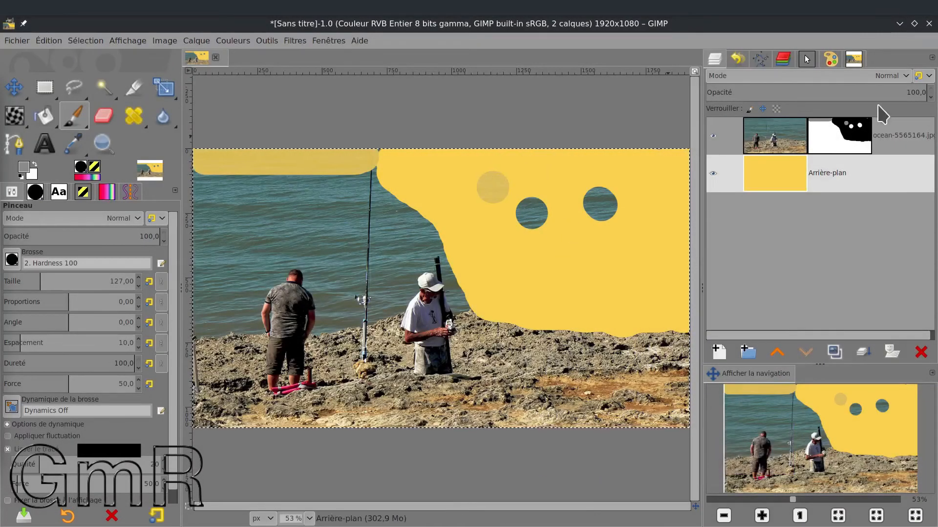
Select the ocean layer's mask, display it on the canvas and copy its contents to the clipboard
left_click(838, 138)
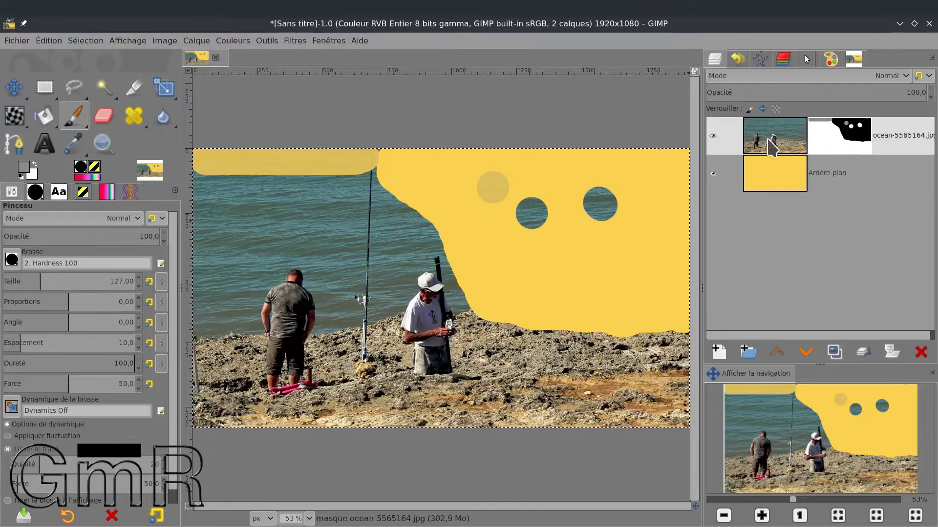
left_click(860, 145, "alt")
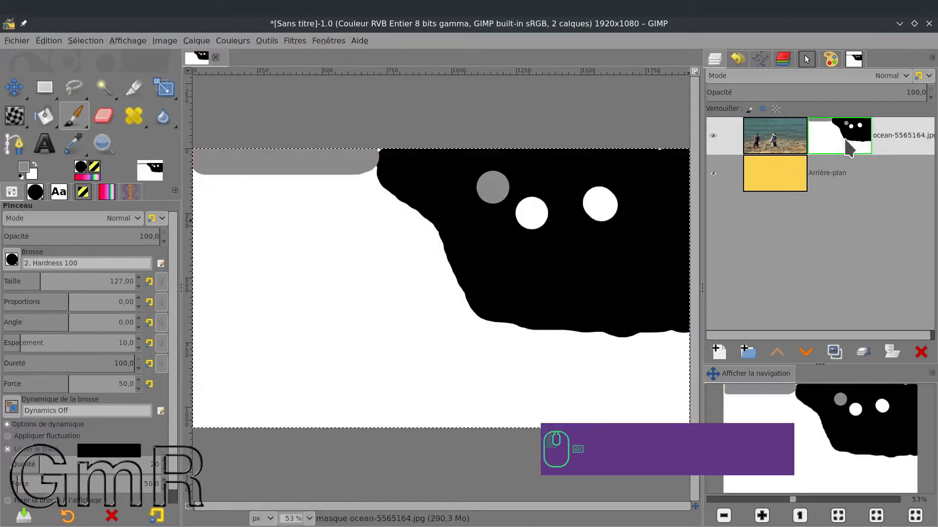
right_click(420, 243)
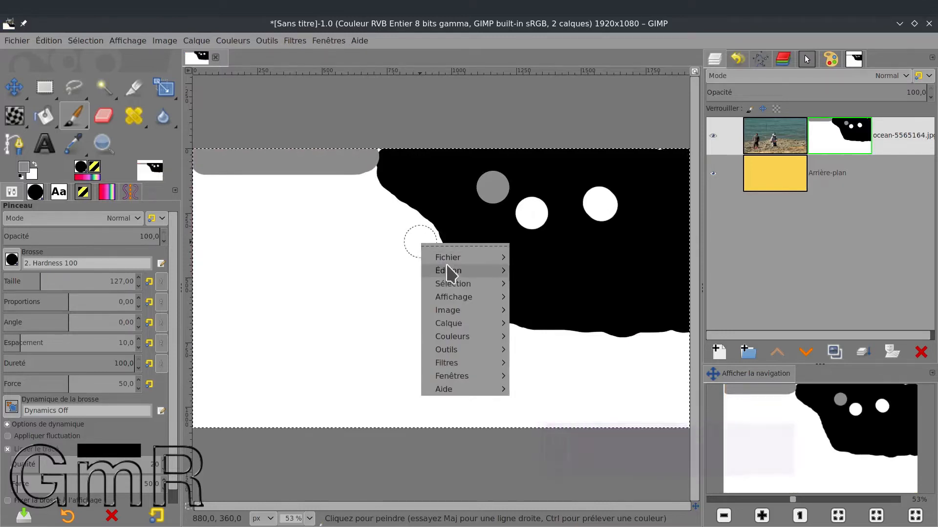
mouse_move(446, 272)
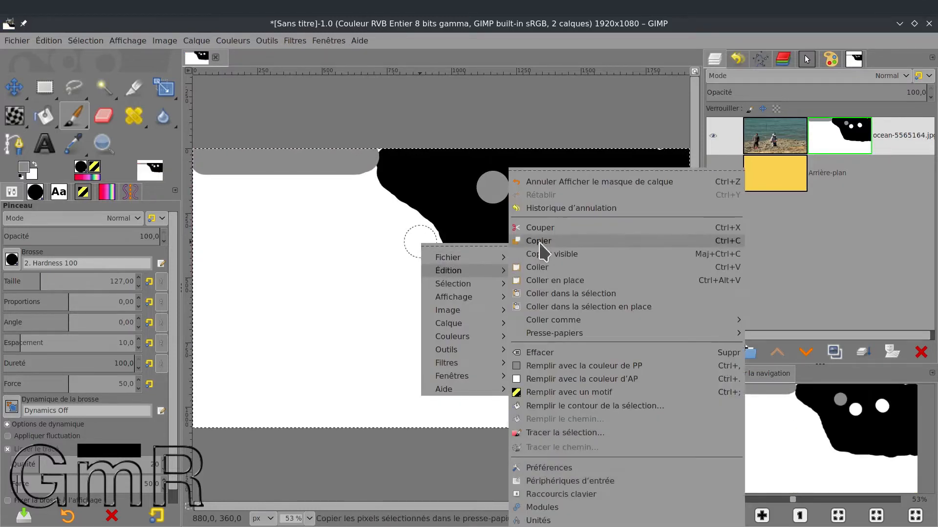
left_click(720, 240)
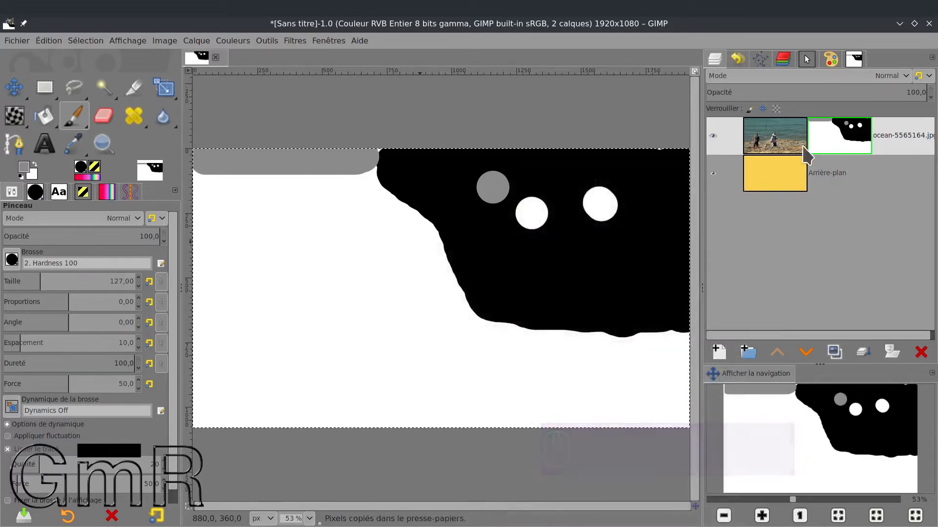
Hide the ocean layer, add a white layer mask to the Arrière-plan layer and display that mask on the canvas
left_click(712, 136)
left_click(779, 166)
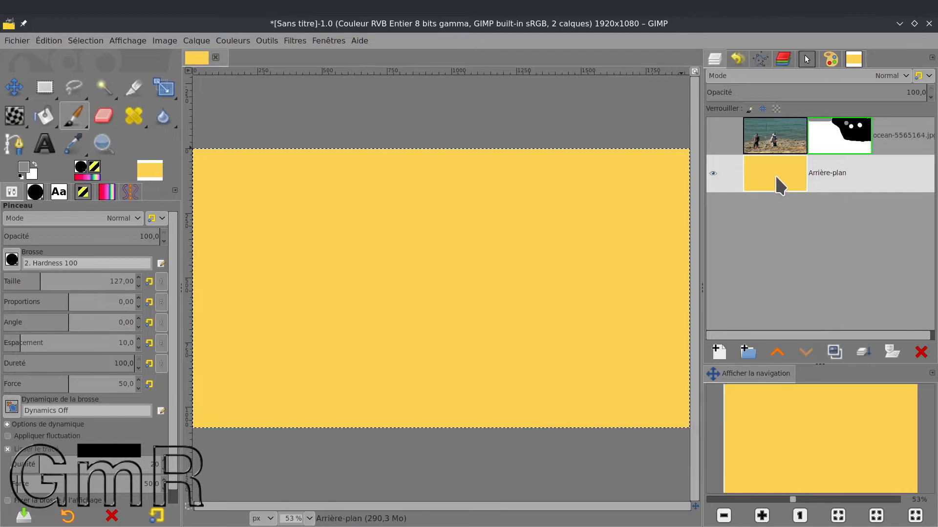
left_click(775, 176, "shift")
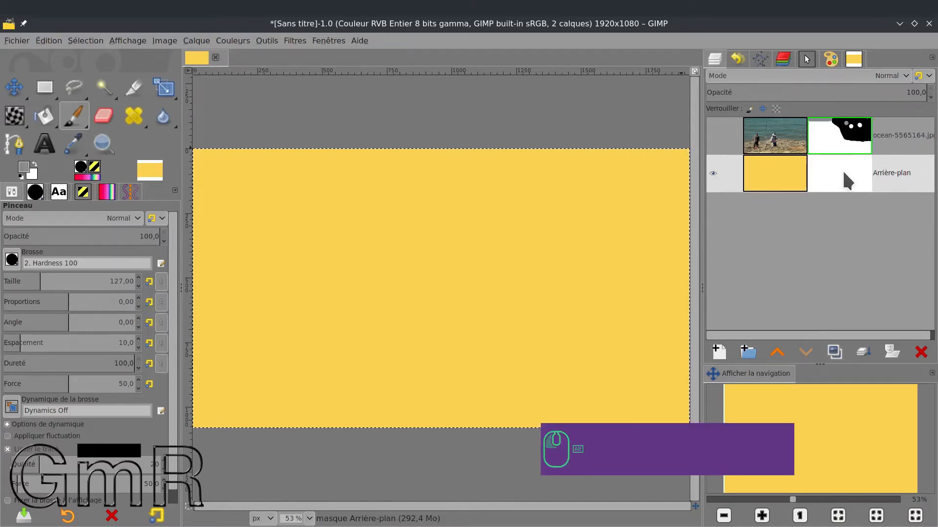
left_click(842, 172, "alt")
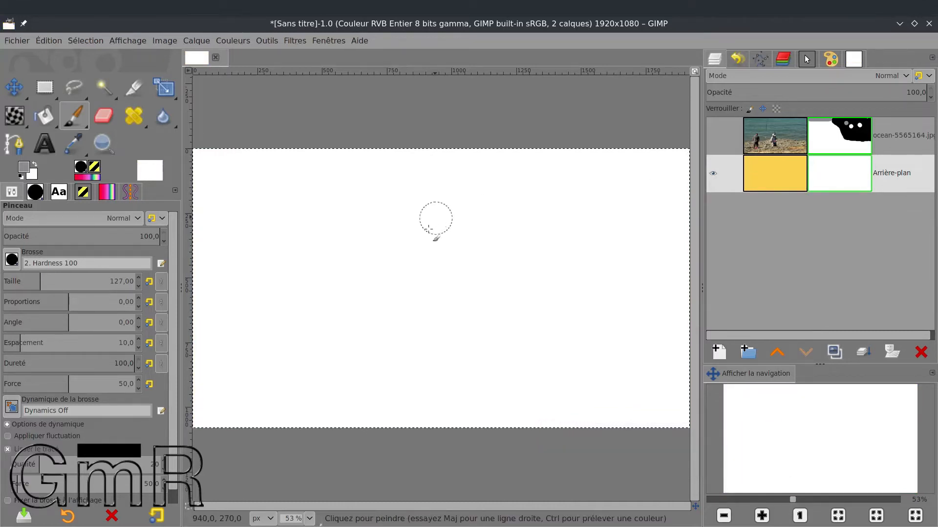
Paste the copied ocean mask into the Arrière-plan layer's mask and anchor the floating selection
right_click(428, 229)
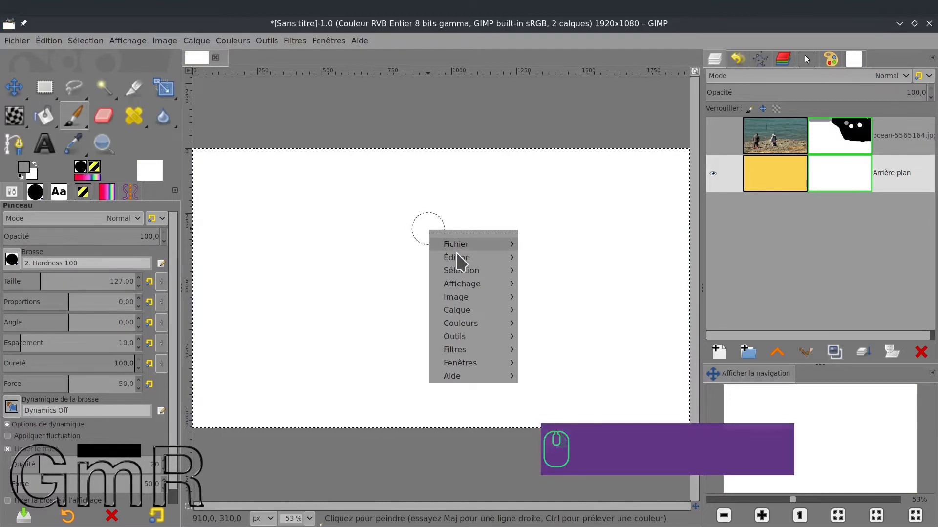
mouse_move(456, 245)
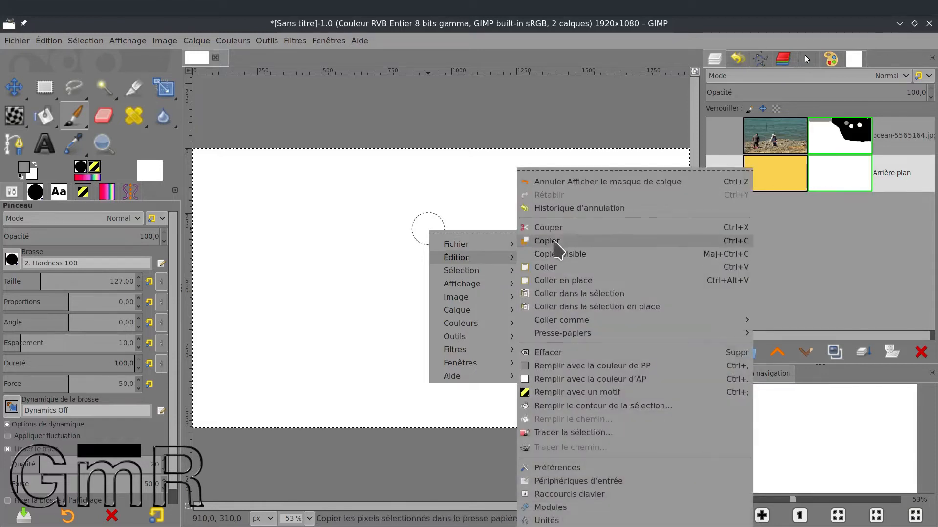
left_click(561, 268)
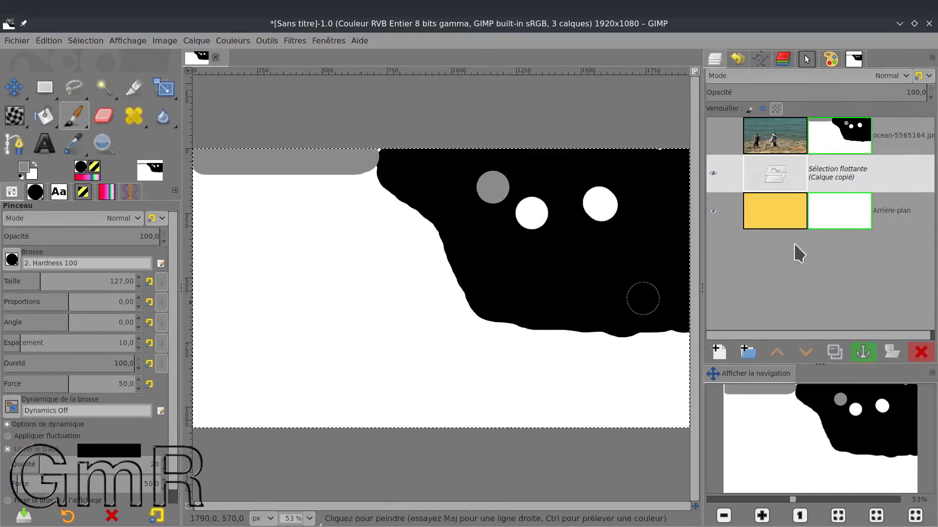
left_click(861, 359)
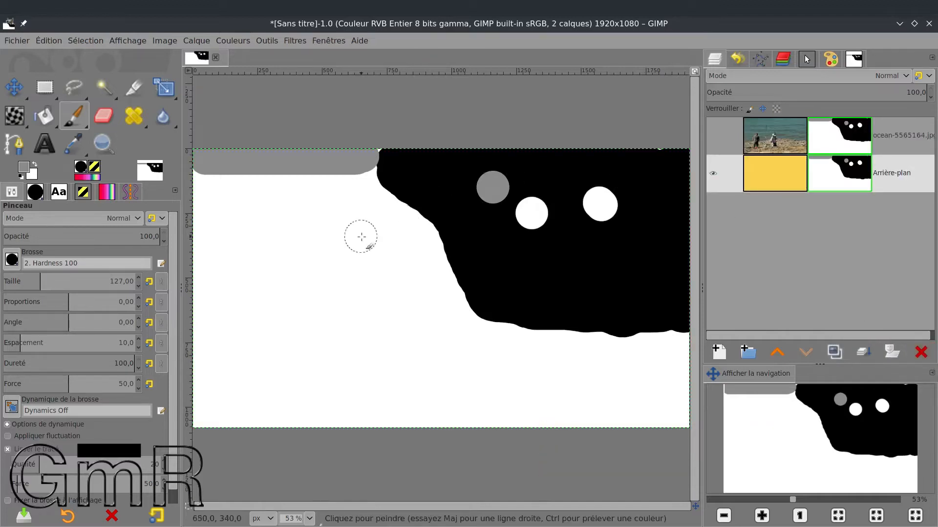
Return from the mask display to the normal image and disable the Arrière-plan layer's mask
left_click(824, 174, "alt")
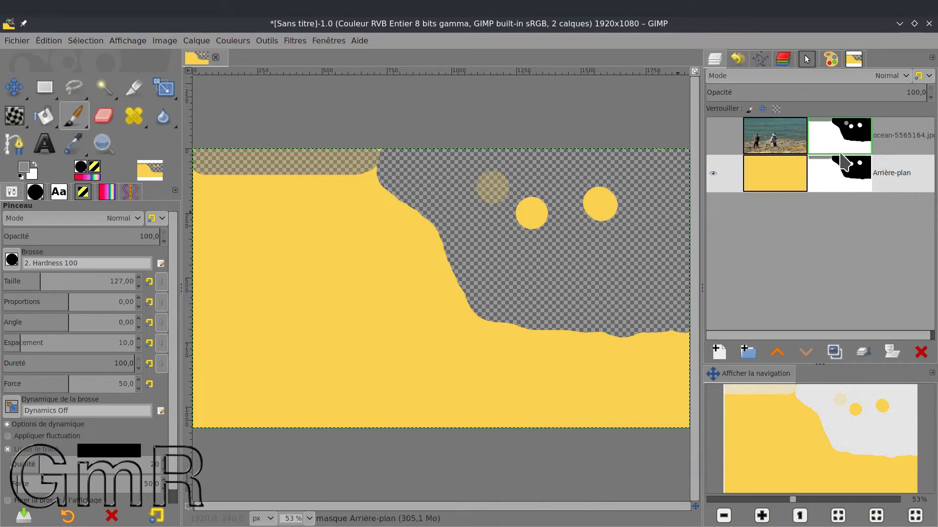
left_click(852, 175, "ctrl")
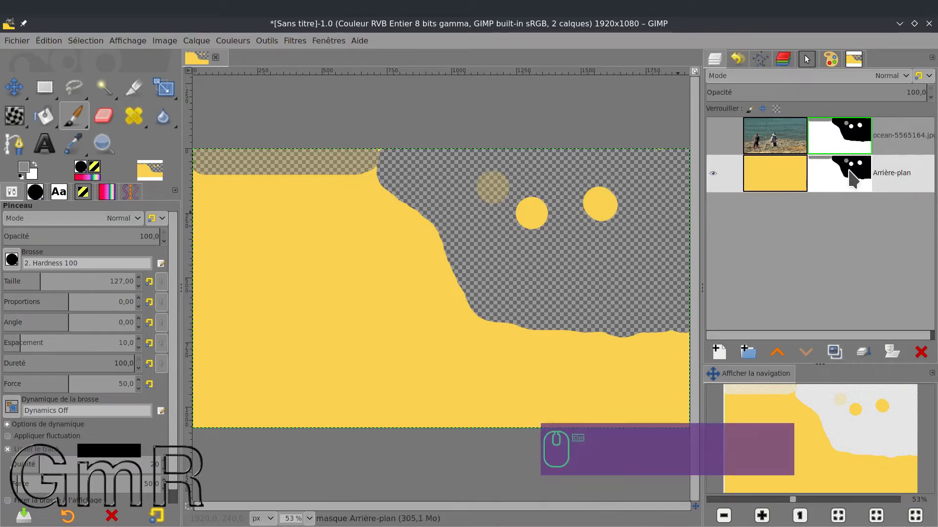
left_click(849, 171, "ctrl")
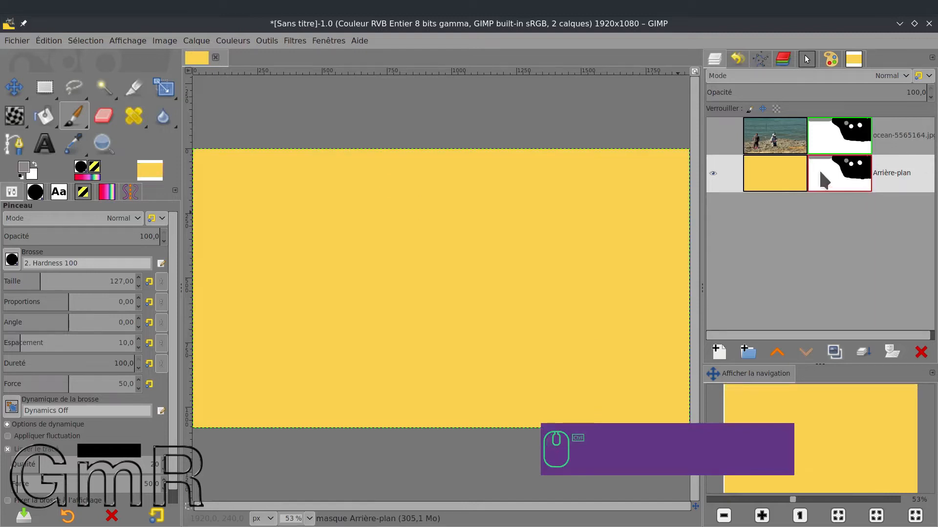
left_click(774, 170, "ctrl")
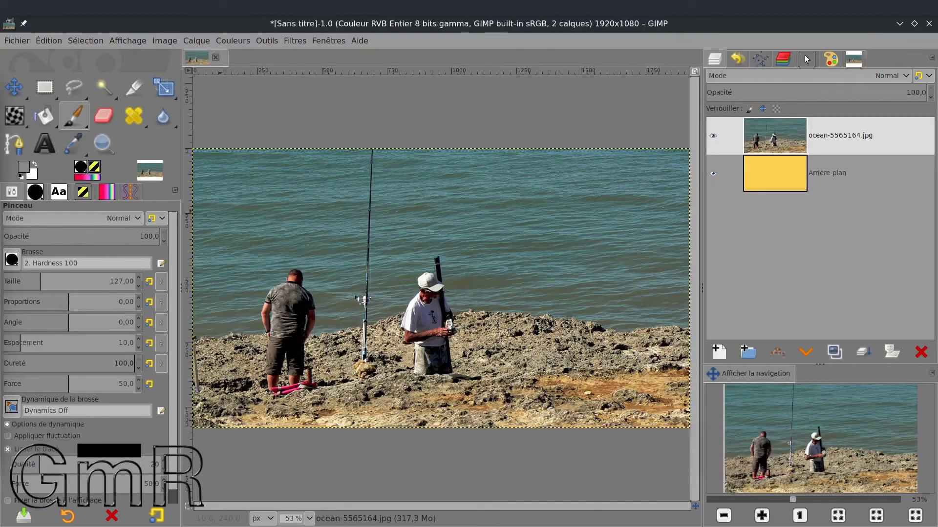
Bring gimp-logo.png from the Dolphin file manager into the image as a new layer above the ocean photo
left_click_drag(1, 133, 213, 142)
left_click_drag(63, 290, 496, 243)
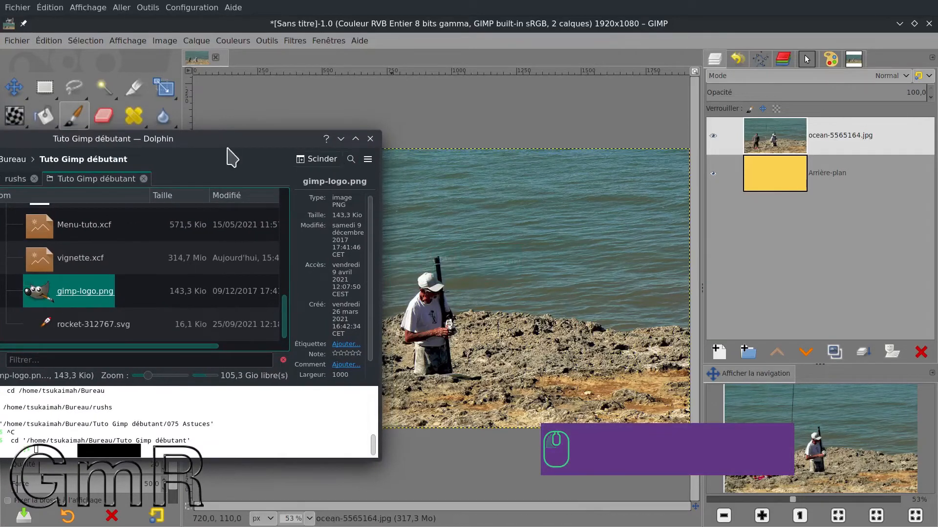
left_click_drag(215, 142, 0, 142)
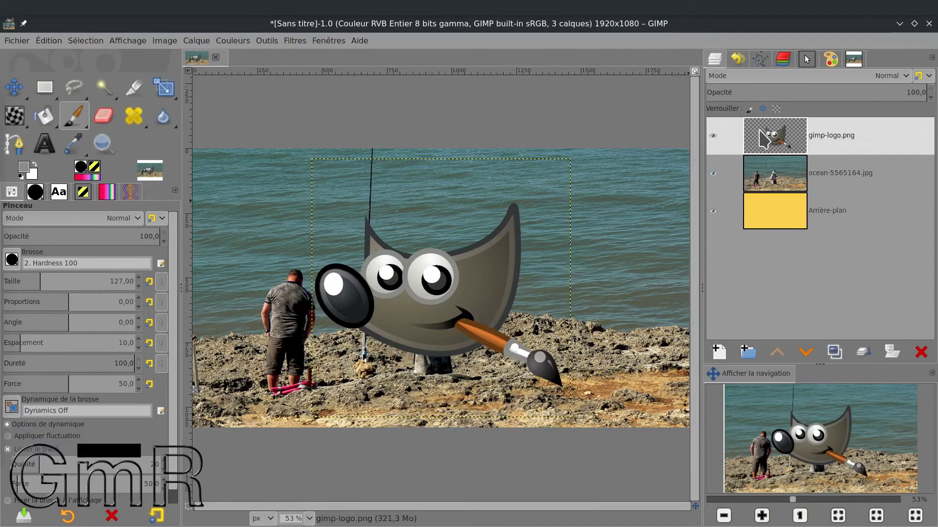
Copy the gimp-logo.png layer to the clipboard
right_click(782, 139)
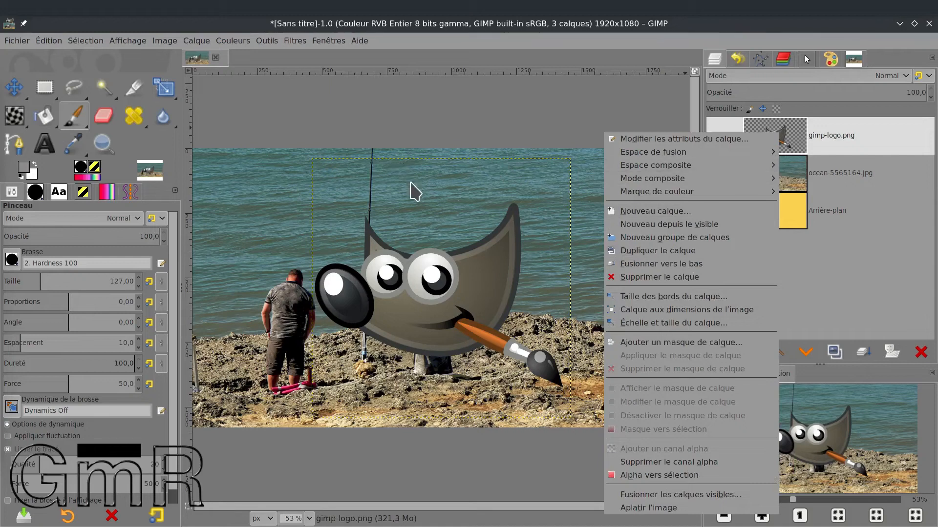
left_click(440, 271)
right_click(440, 271)
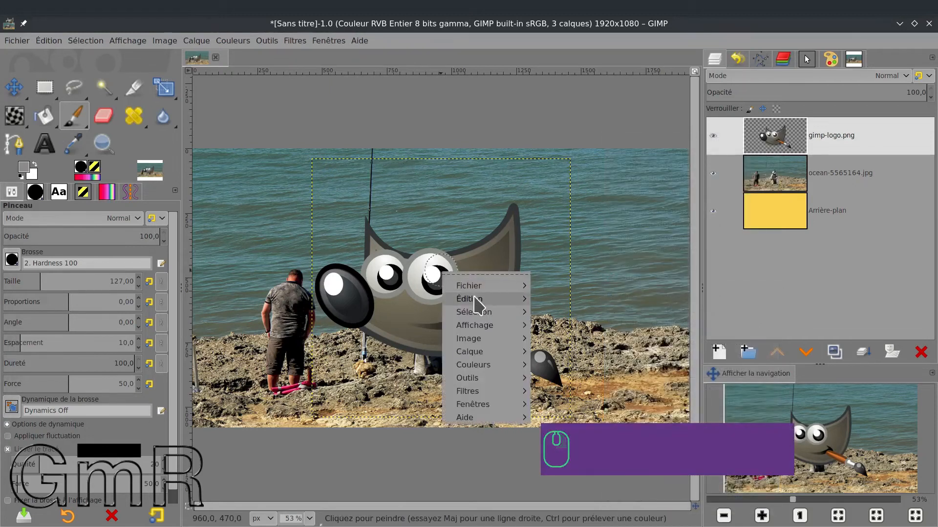
mouse_move(506, 303)
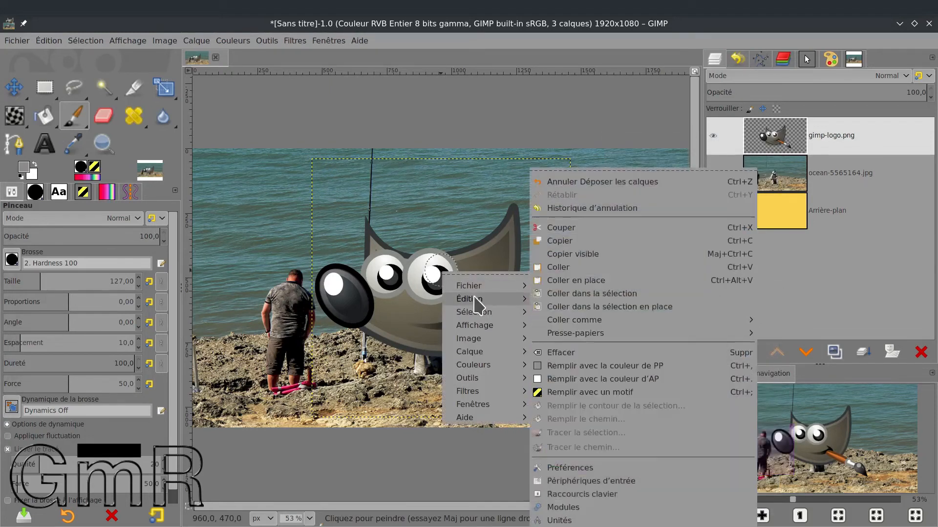
left_click(575, 243)
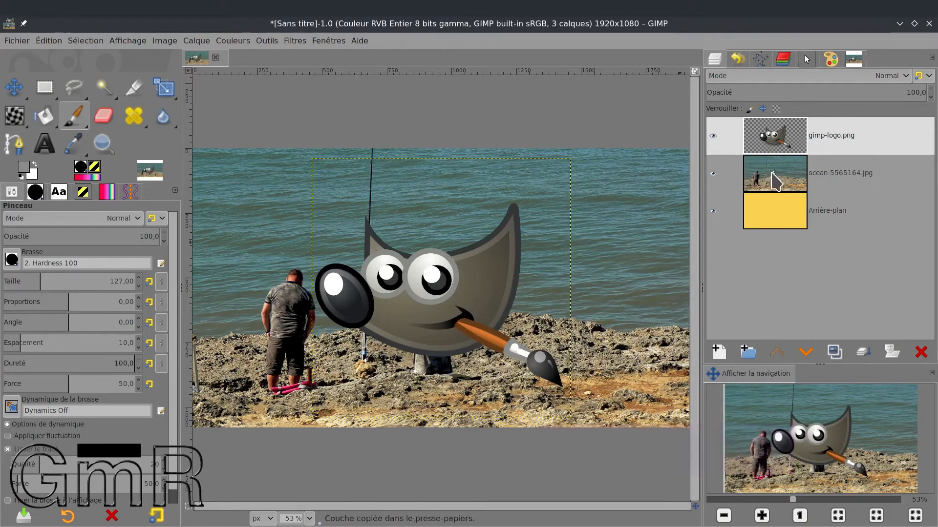
Add a white layer mask to the ocean-5565164.jpg layer, display it on the canvas and hide the gimp-logo.png layer
left_click(775, 182)
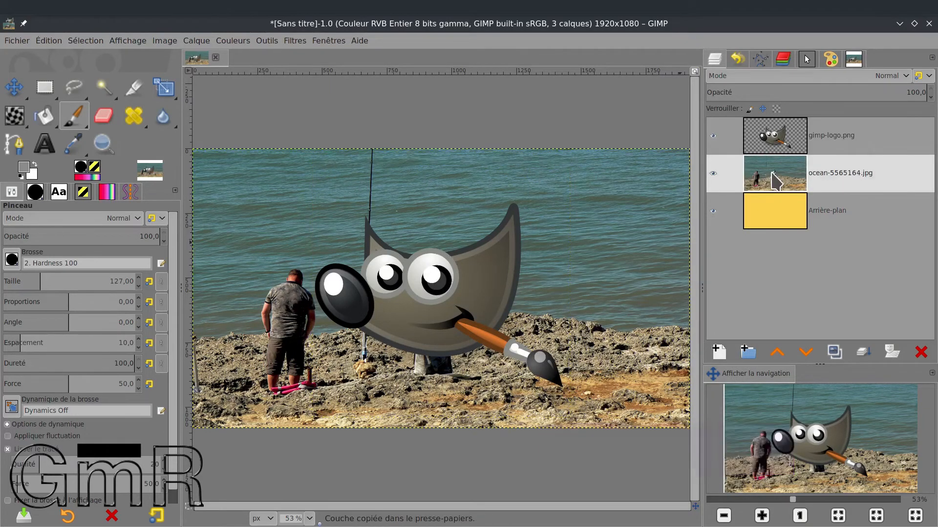
left_click(772, 173)
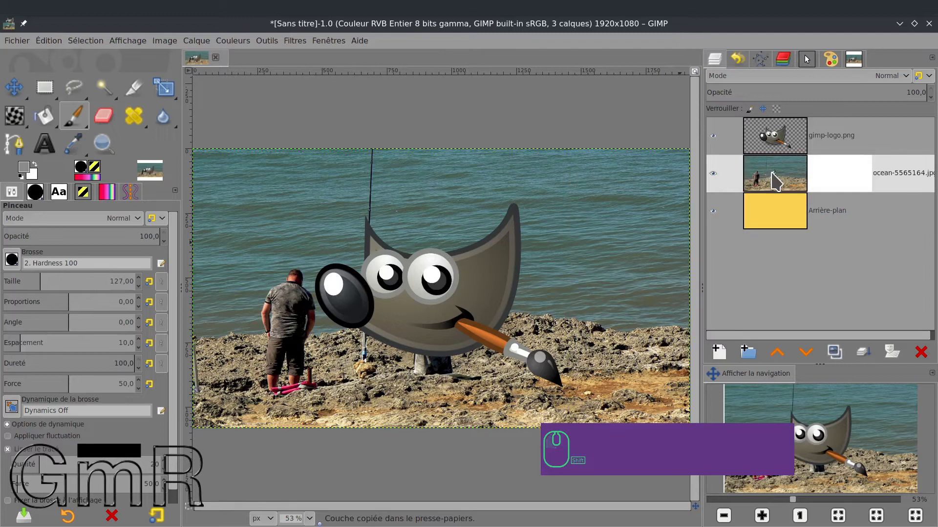
left_click(833, 176, "alt")
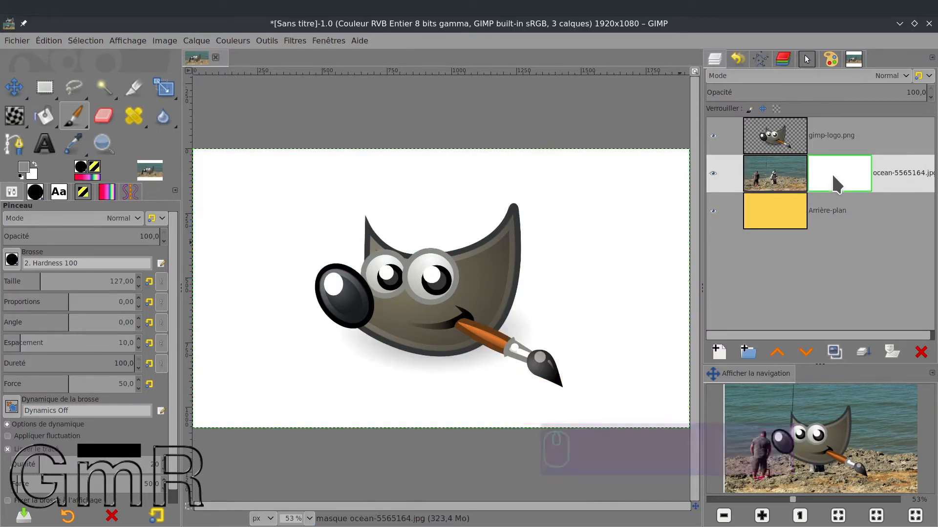
left_click(713, 136)
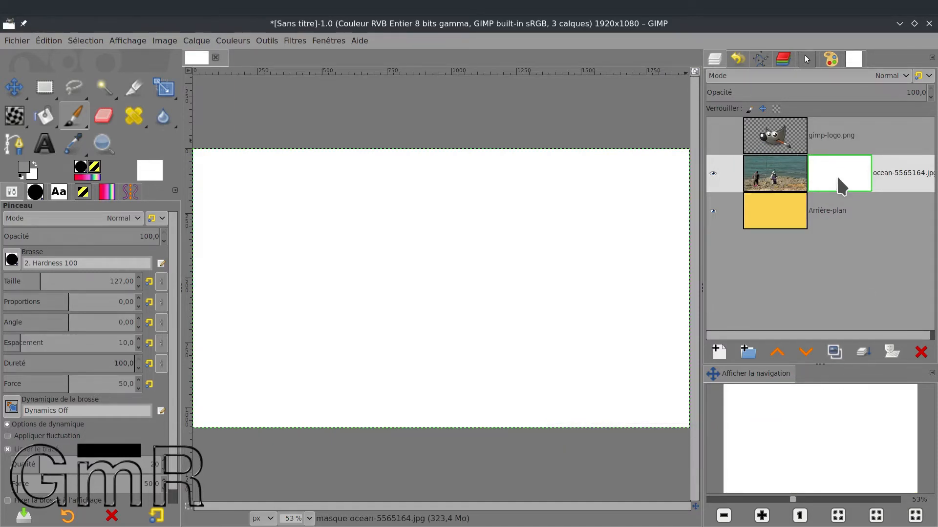
Paste the copied logo into the ocean layer's mask, anchor it and return to the normal image display
key("ctrl+v")
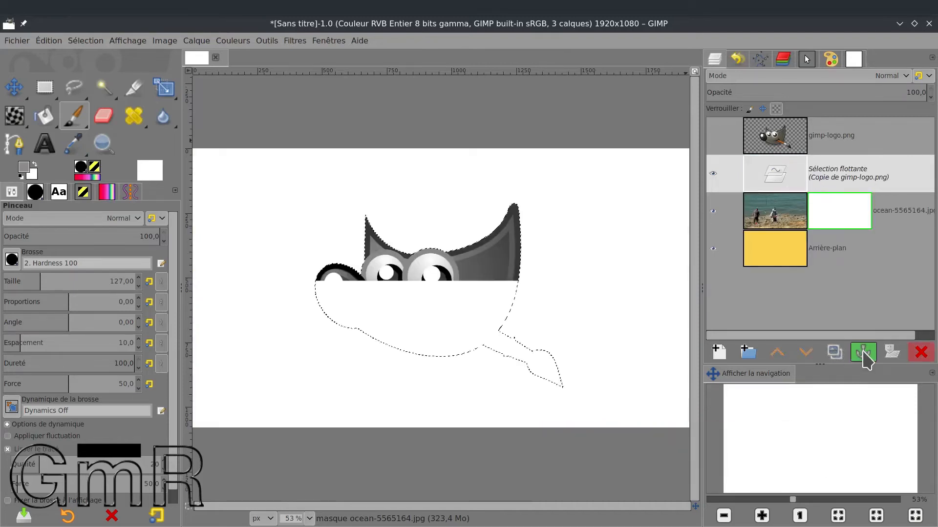
left_click(863, 353)
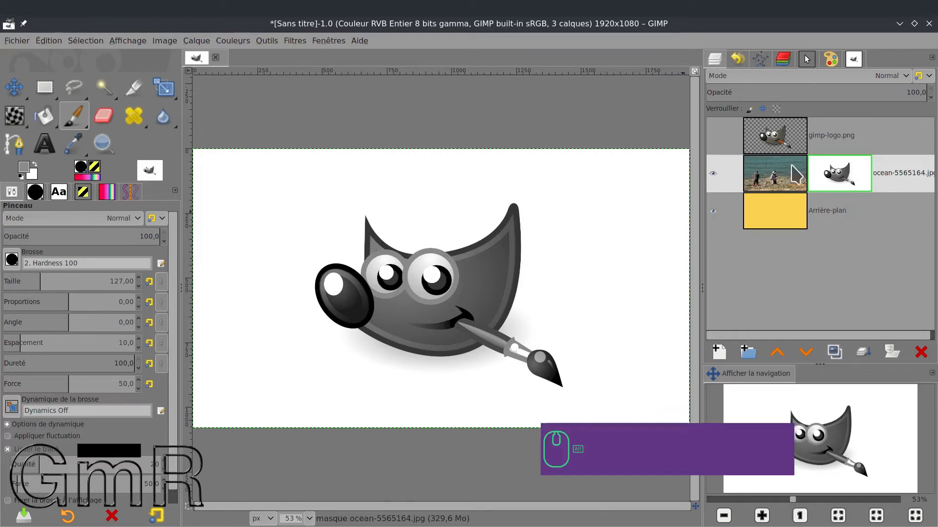
left_click(849, 180, "alt")
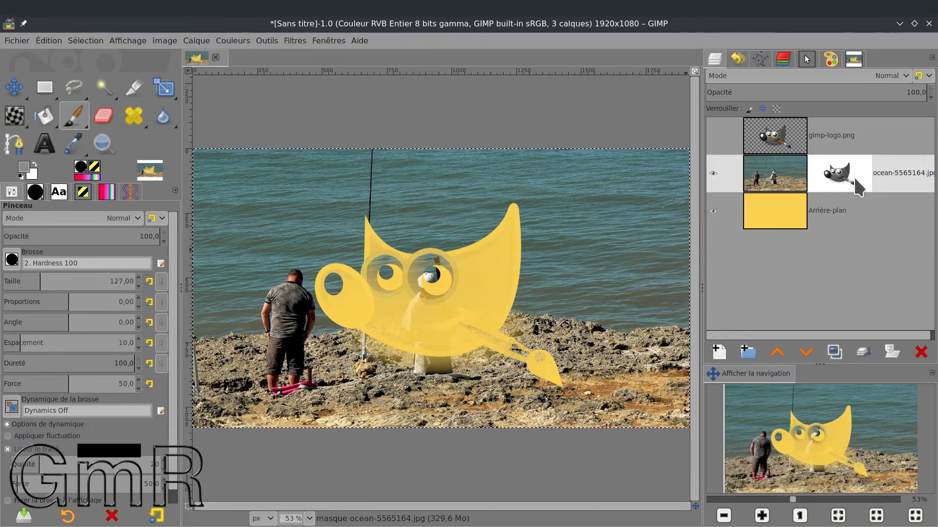
Hide the ocean layer, add a white layer mask to the yellow Arrière-plan layer and show that mask on the canvas
left_click(762, 142)
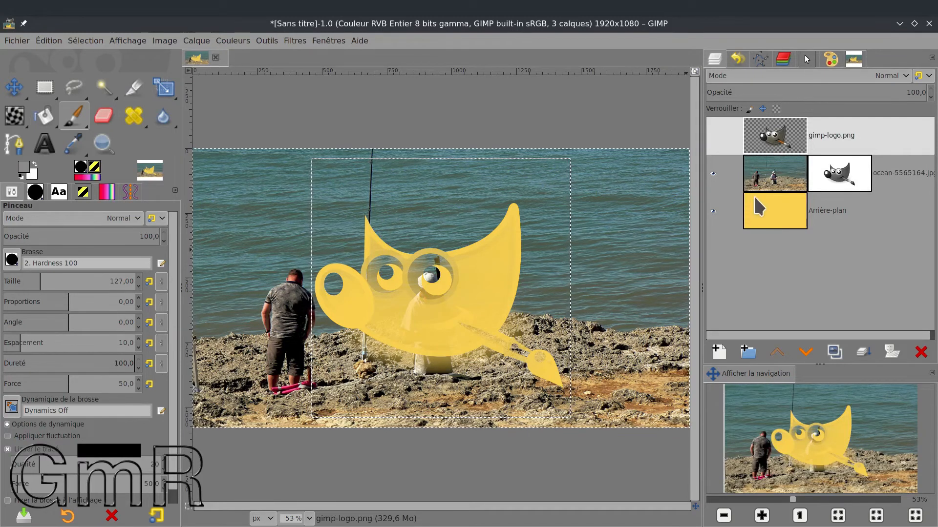
left_click(713, 174)
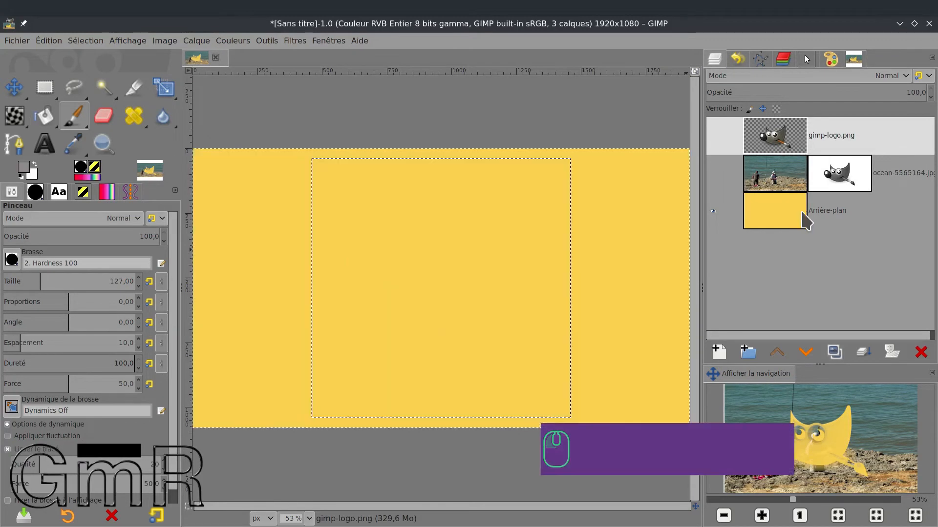
left_click(791, 214)
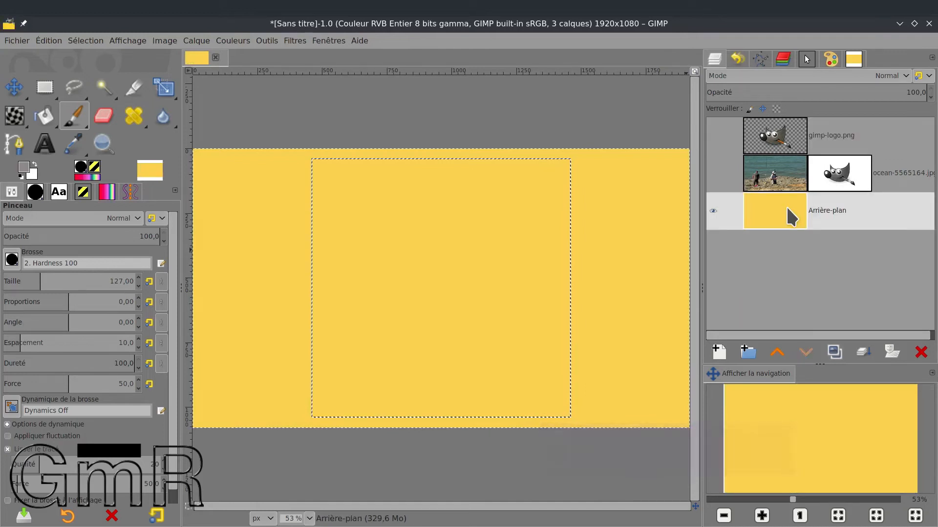
left_click(788, 215, "shift")
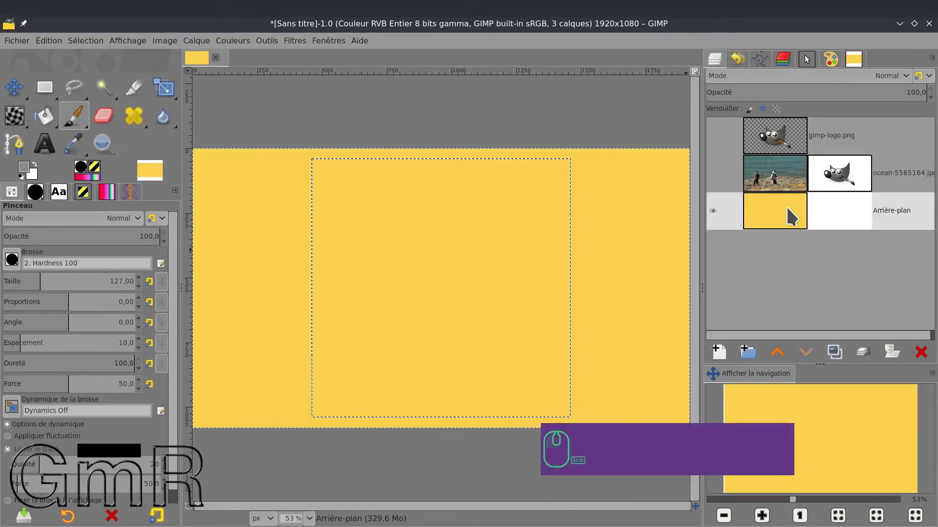
key("alt")
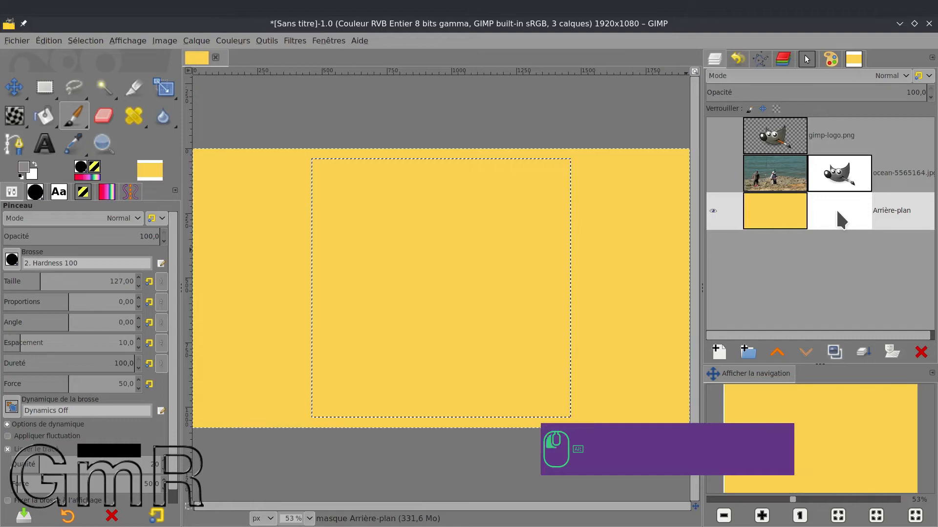
left_click(837, 214, "alt")
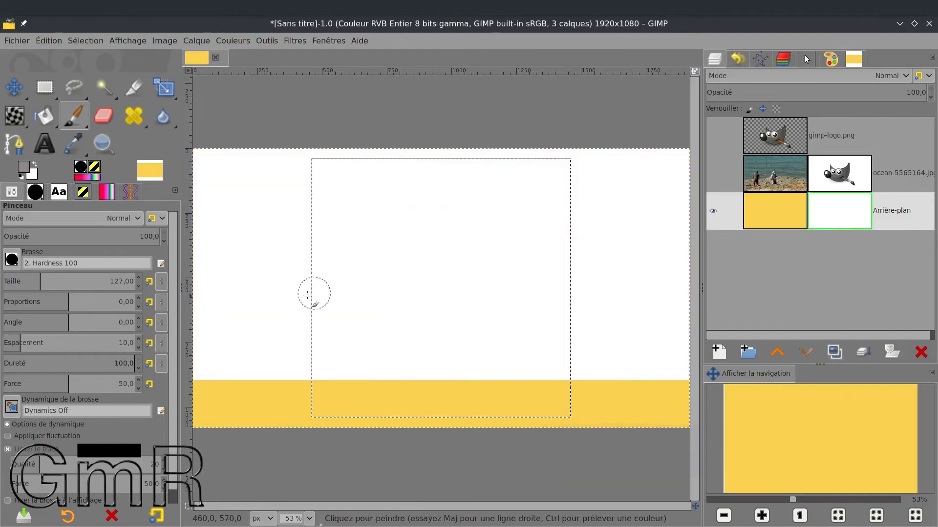
Import rocket-312767.svg as a new layer rendered at 640 × 480 px and copy that layer to the clipboard
mouse_move(0, 298)
left_mouse_down()
mouse_move(446, 270)
mouse_move(544, 253)
mouse_move(464, 274)
left_mouse_up()
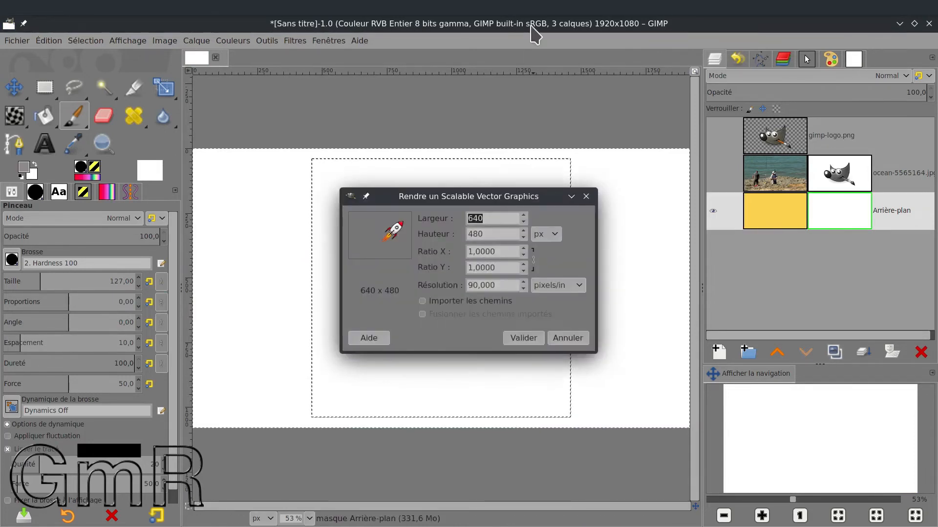
left_click(534, 340)
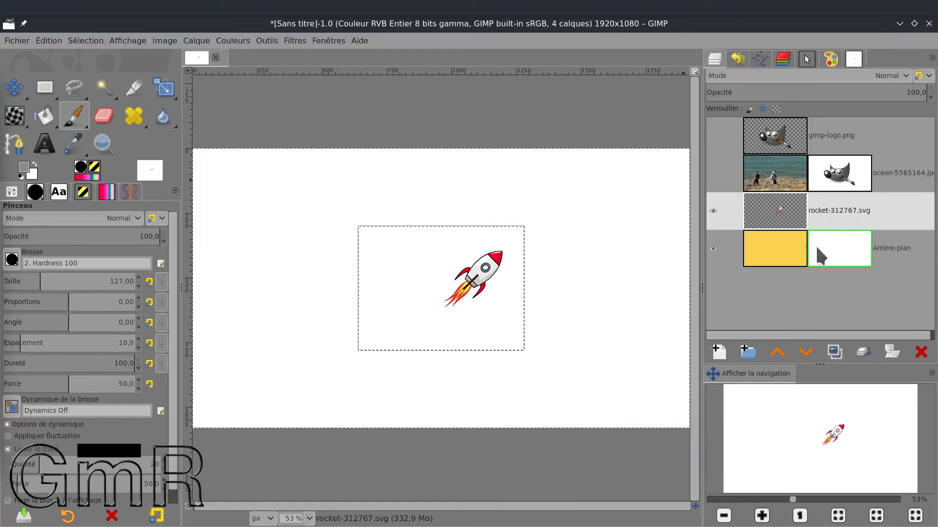
left_click(771, 248)
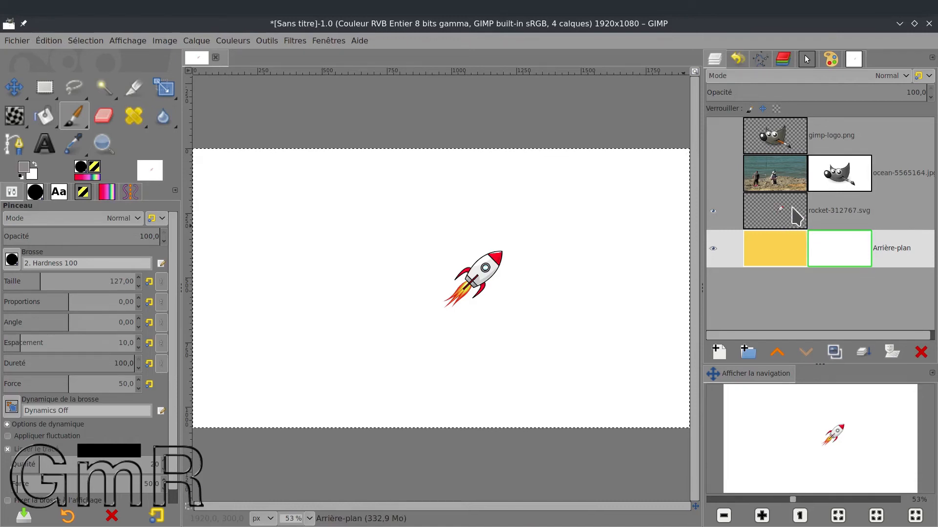
left_click(783, 214)
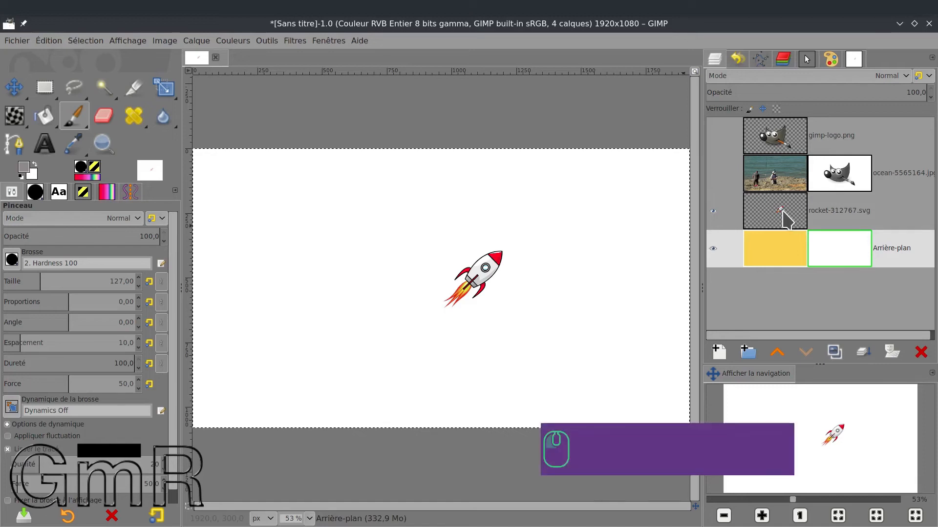
right_click(492, 269)
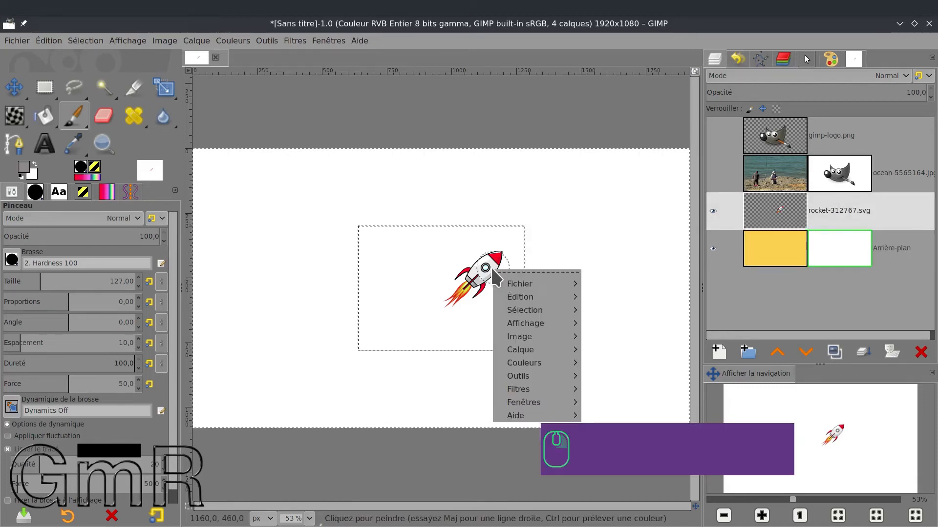
left_click(520, 298)
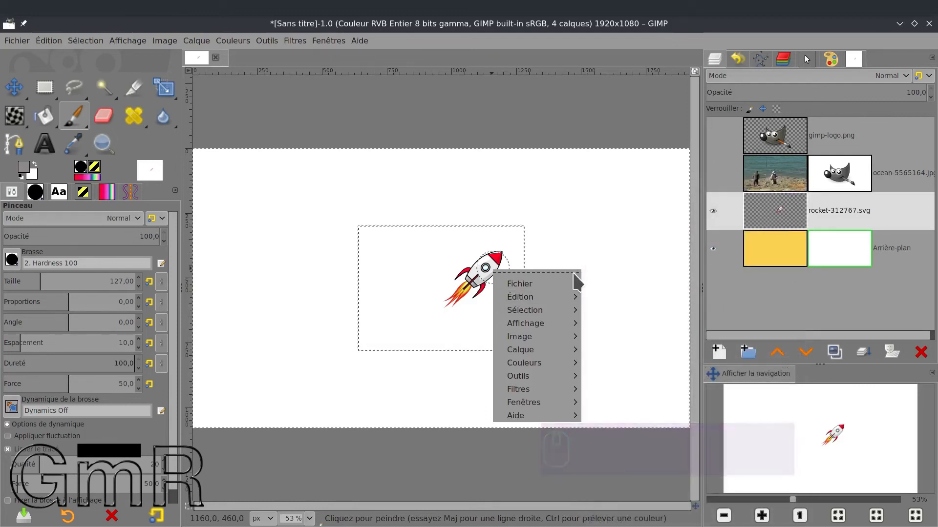
mouse_move(542, 297)
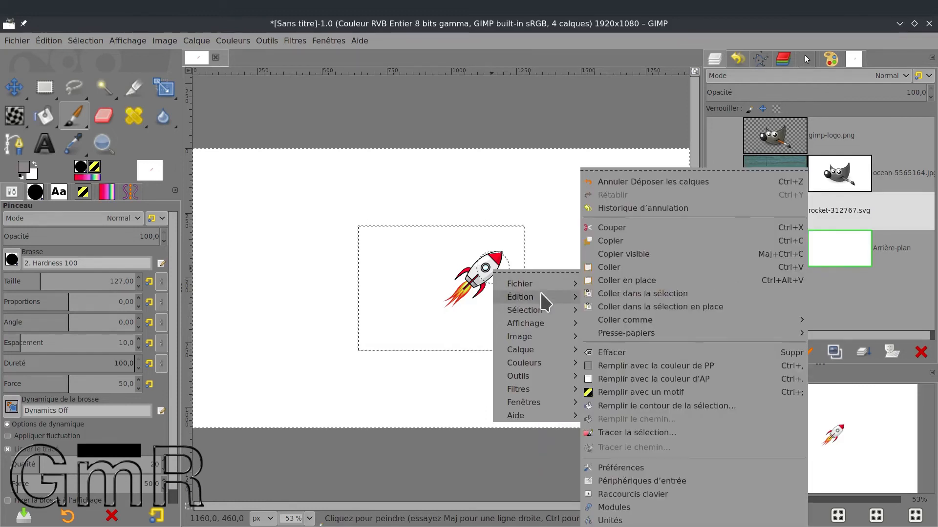
left_click(614, 241)
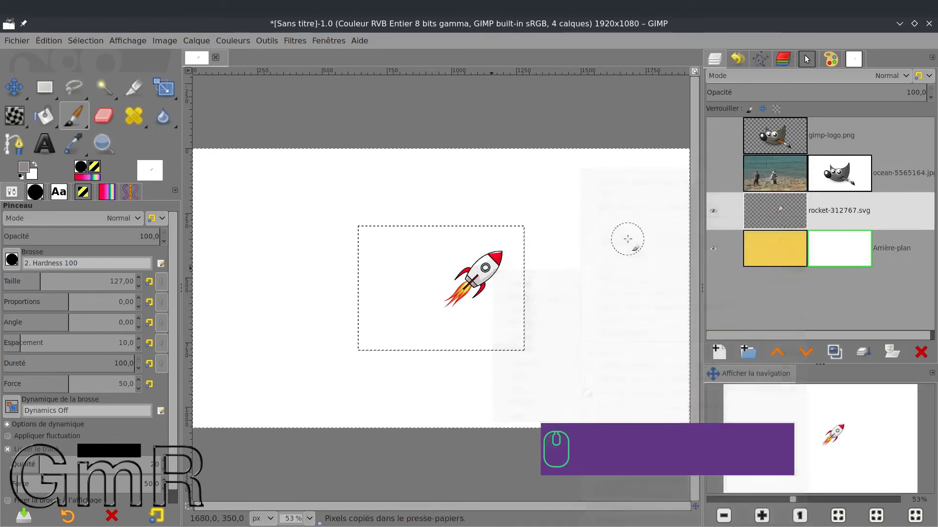
Paste the copied rocket into the Arrière-plan layer's mask
left_click(835, 257)
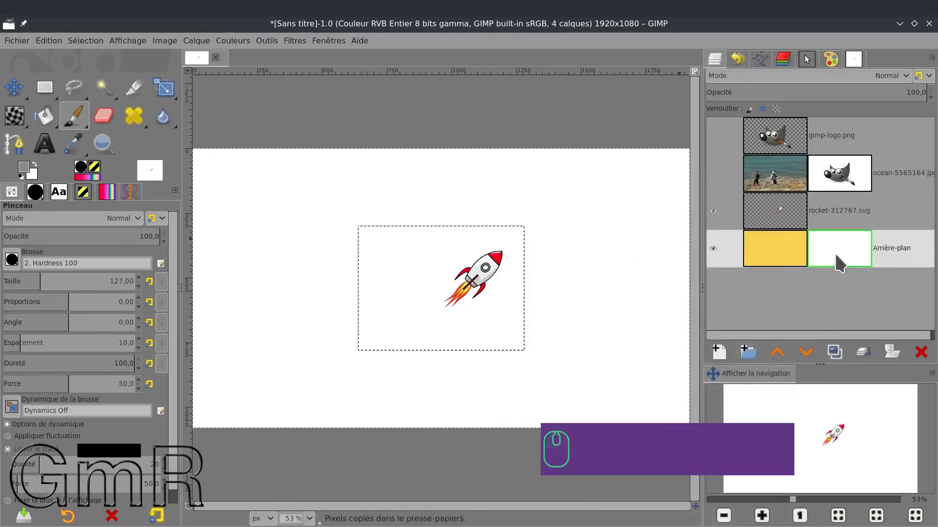
left_click(835, 255, "alt")
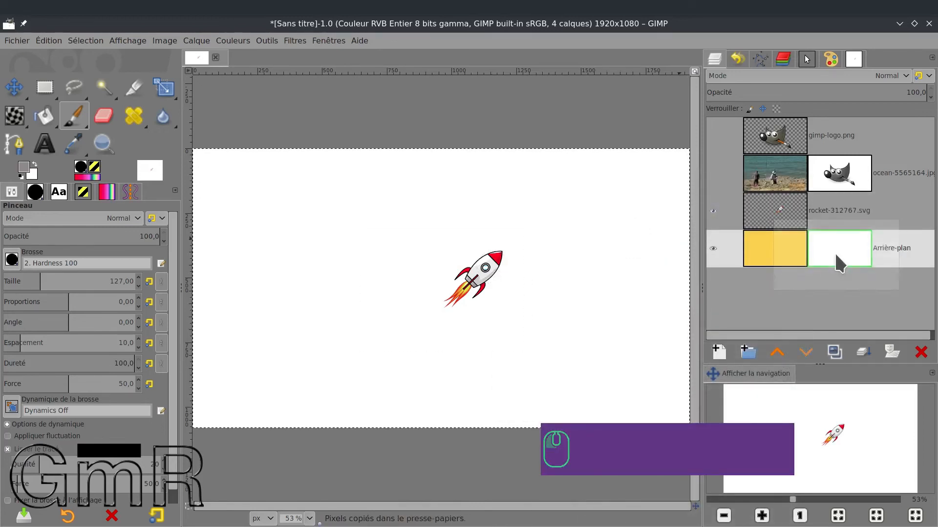
right_click(557, 278)
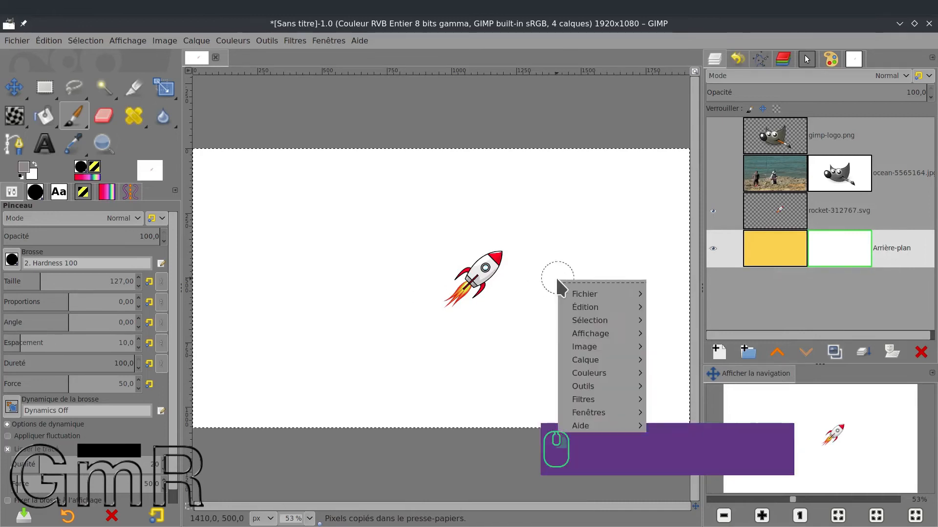
mouse_move(586, 307)
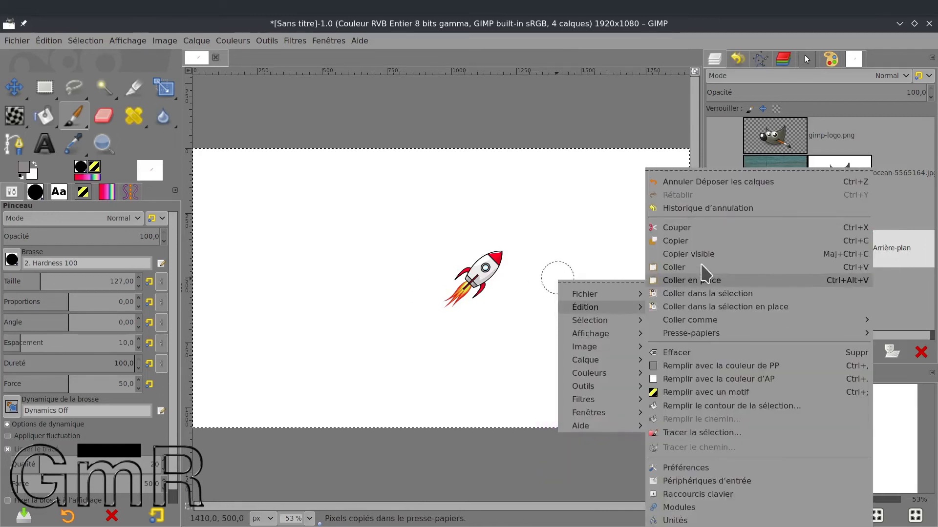
left_click(697, 273)
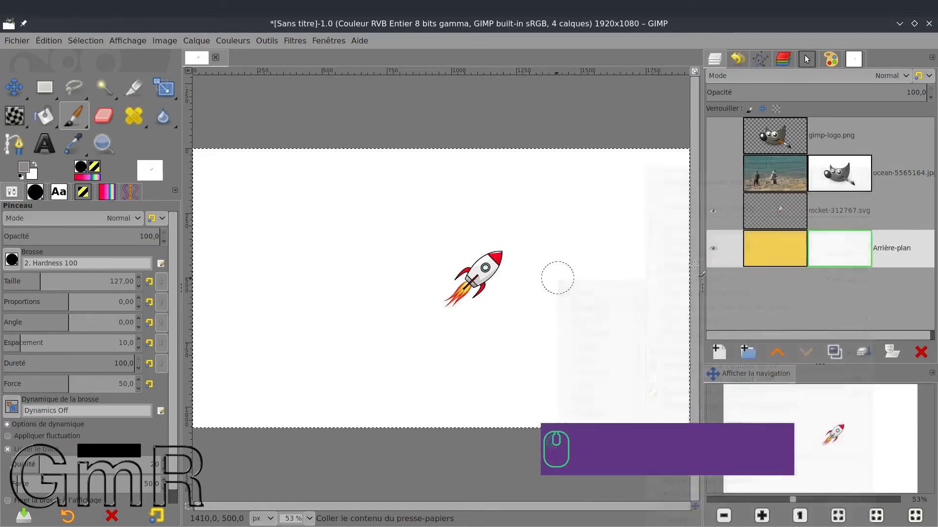
Hide the rocket-312767.svg layer, anchor the pasted rocket into the Arrière-plan mask and return to the normal image display
left_click(712, 211)
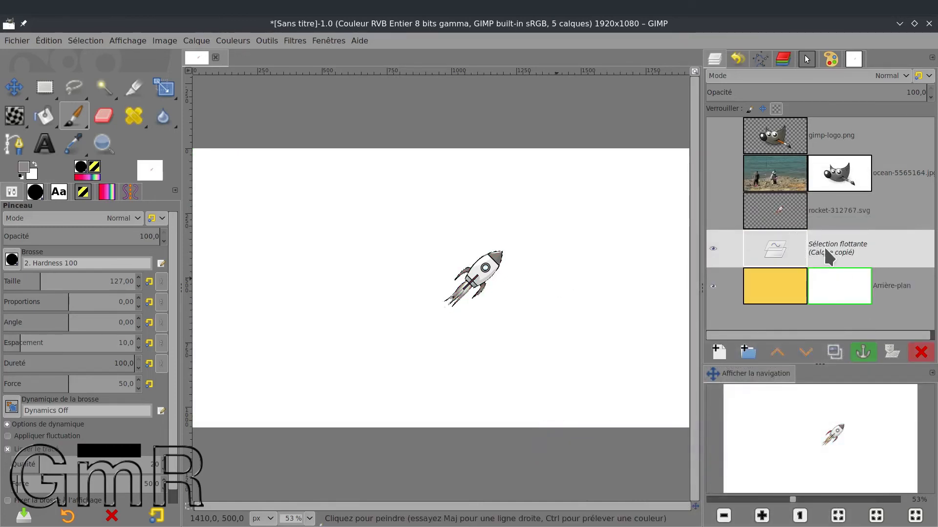
left_click(861, 351)
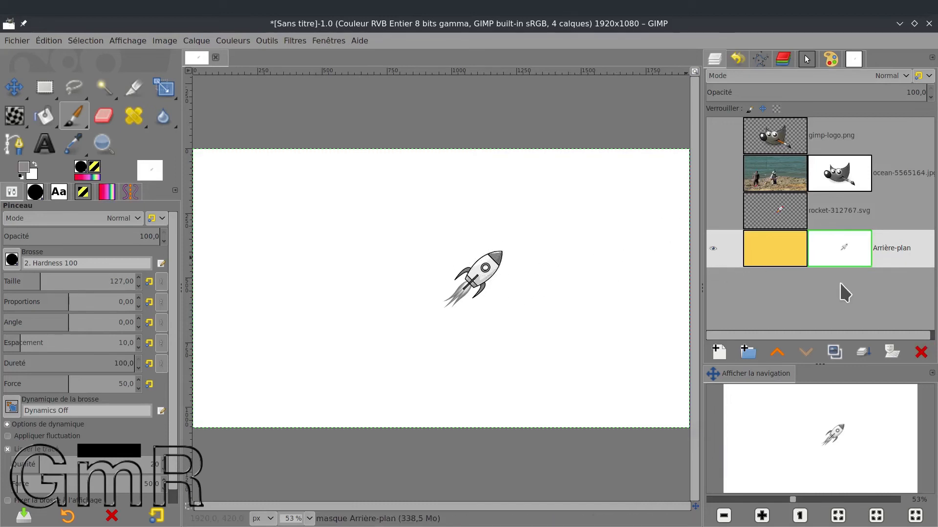
left_click(828, 254, "alt")
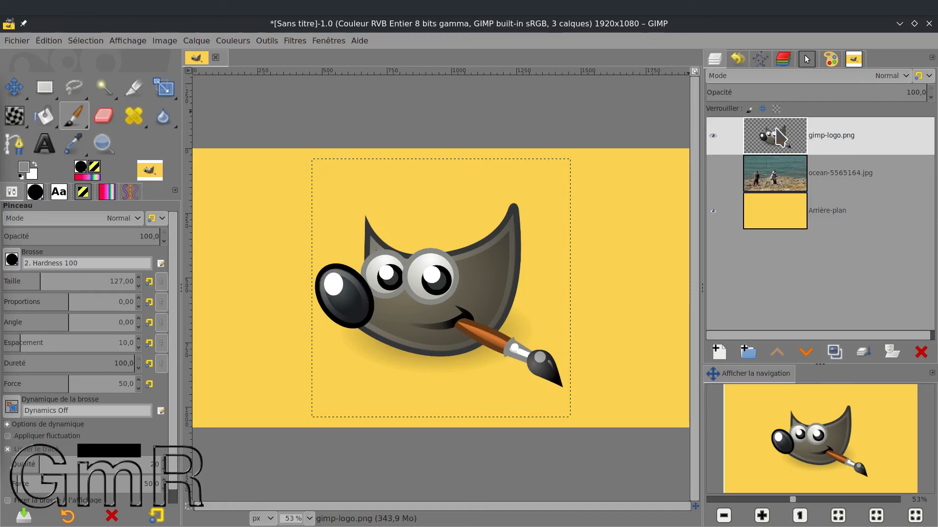
Add a white layer mask to the gimp-logo.png layer and show that mask on the canvas
left_click_drag(779, 138, 759, 142)
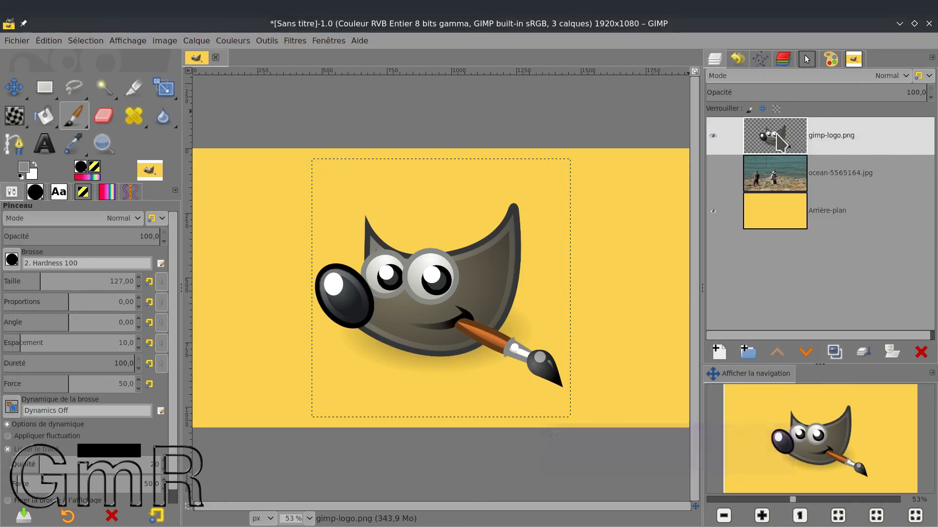
left_click(776, 135, "shift")
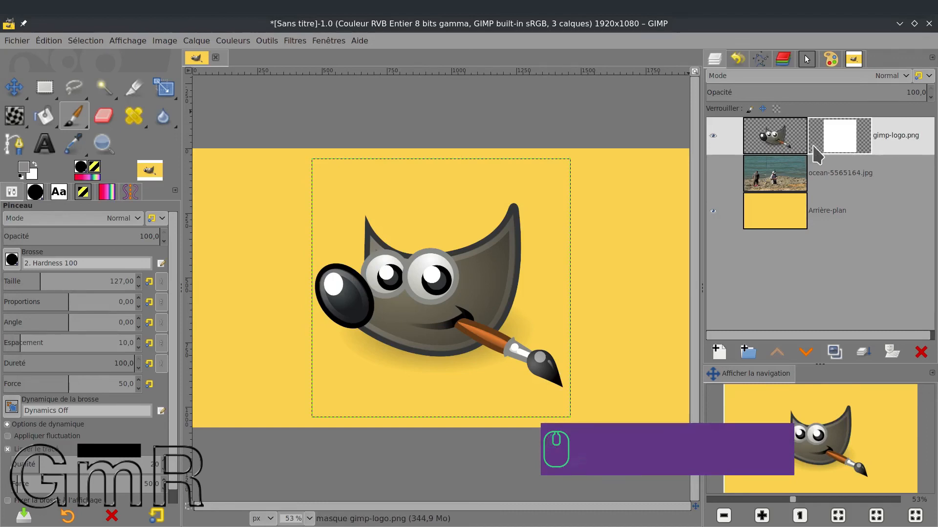
left_click(842, 130, "alt")
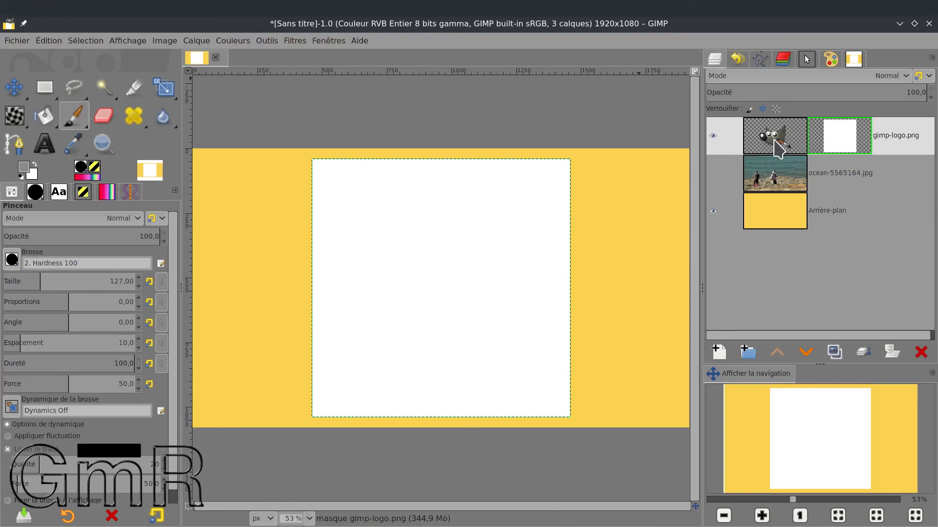
Enlarge the gimp-logo.png layer and its mask to the image dimensions, keeping the mask selected
right_click(779, 147)
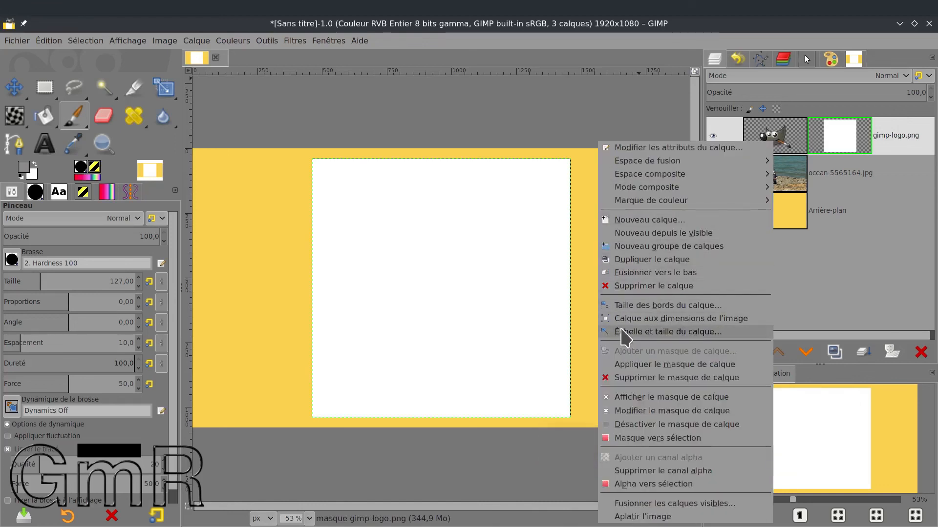
left_click(657, 320)
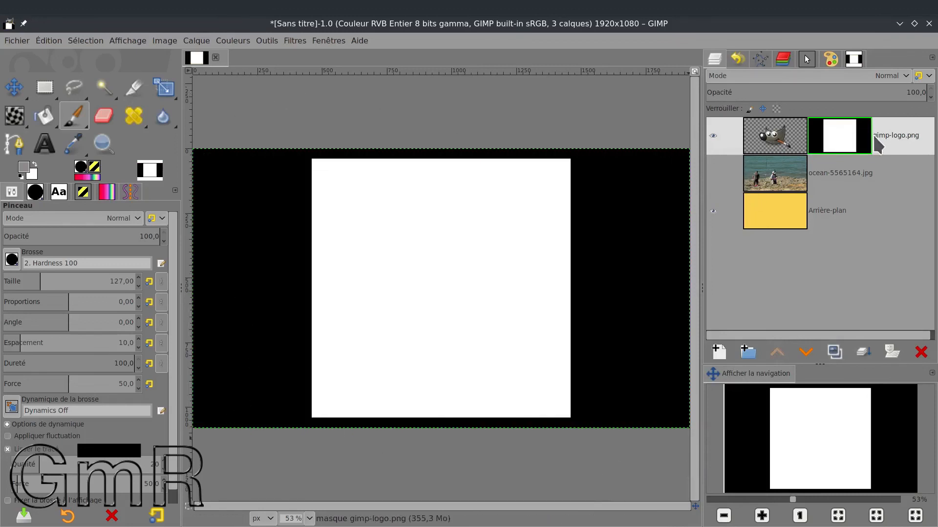
left_click(834, 148)
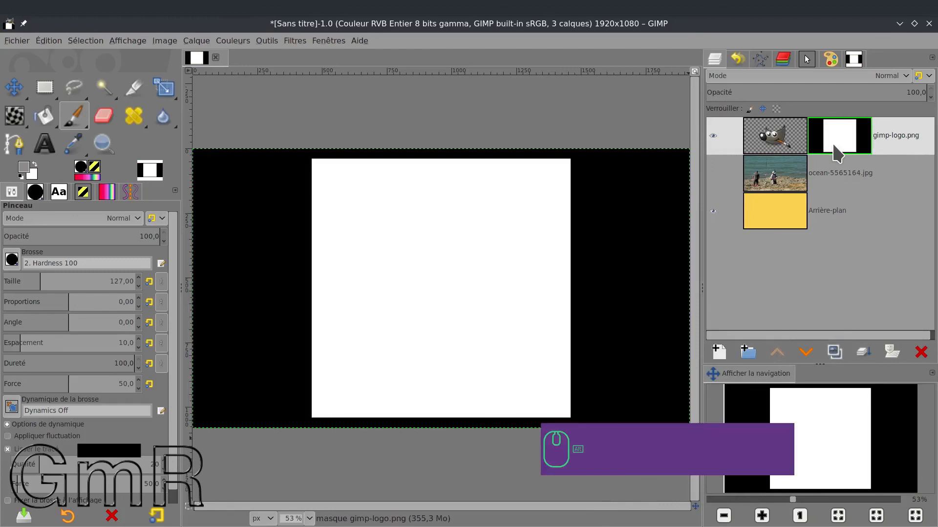